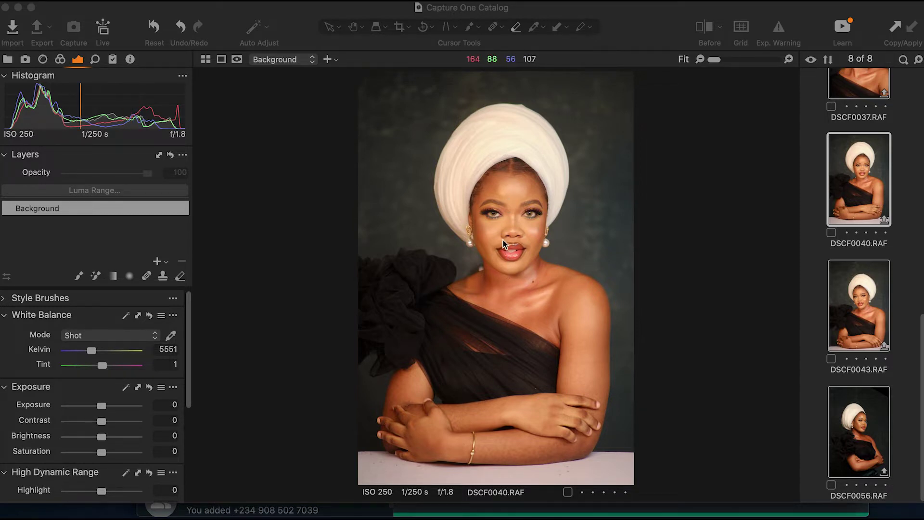
Zoom the viewer on the face from Fit to 100% and 200%, then back to 100%.
scroll(504, 238, "up", 1)
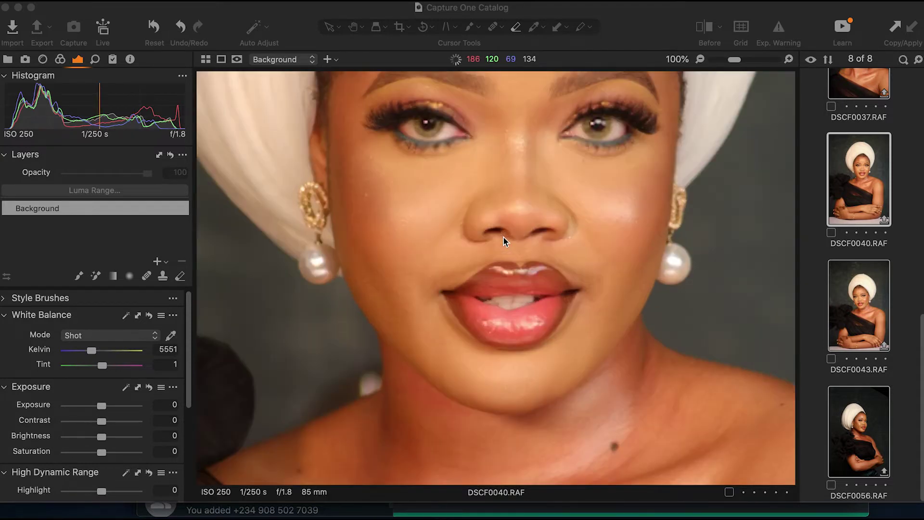
scroll(503, 238, "up", 1)
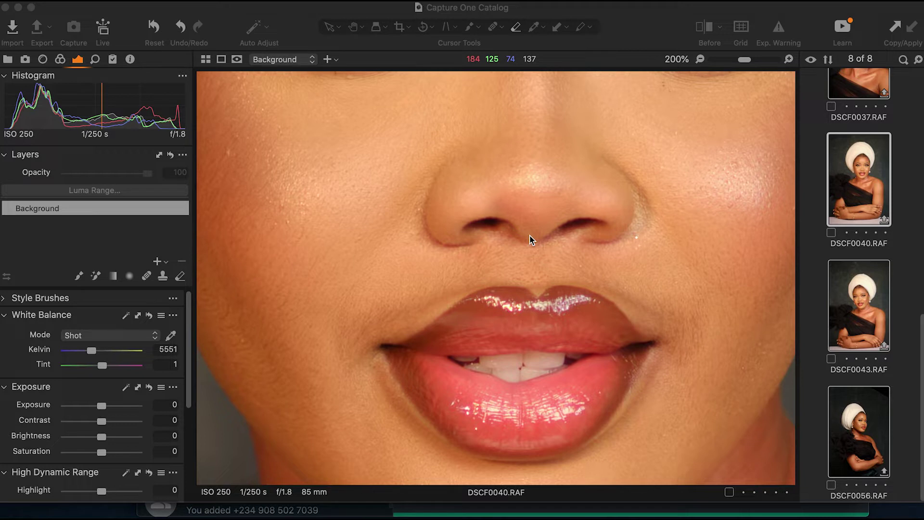
scroll(534, 241, "down", 1)
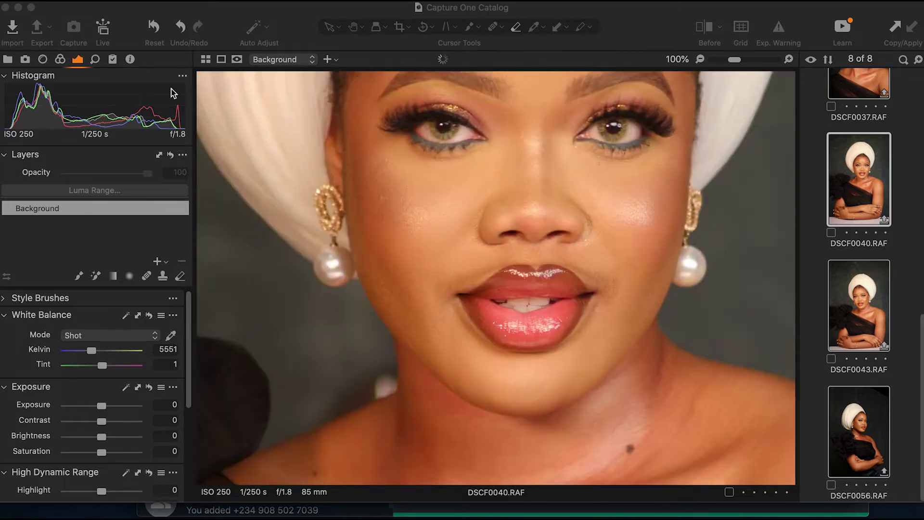
Show the Metadata tool and browse the EXIF details: FUJIFILM X-H1, ISO 250, 1/250 s, f/1.8.
left_click(130, 59)
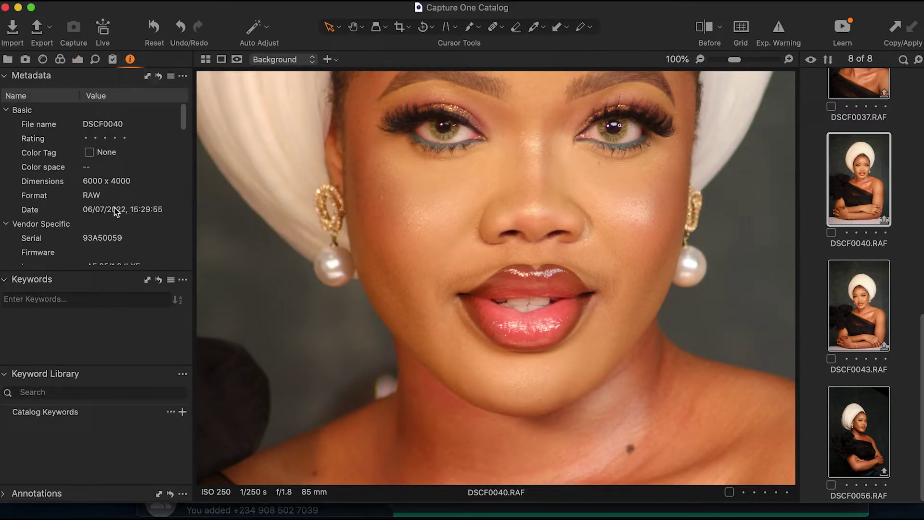
scroll(100, 206, "down", 6)
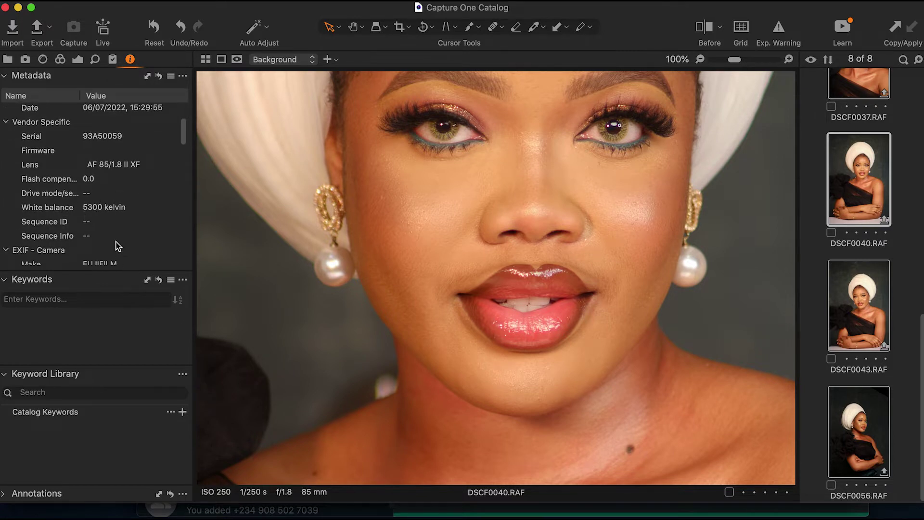
scroll(114, 245, "down", 3)
scroll(116, 244, "down", 6)
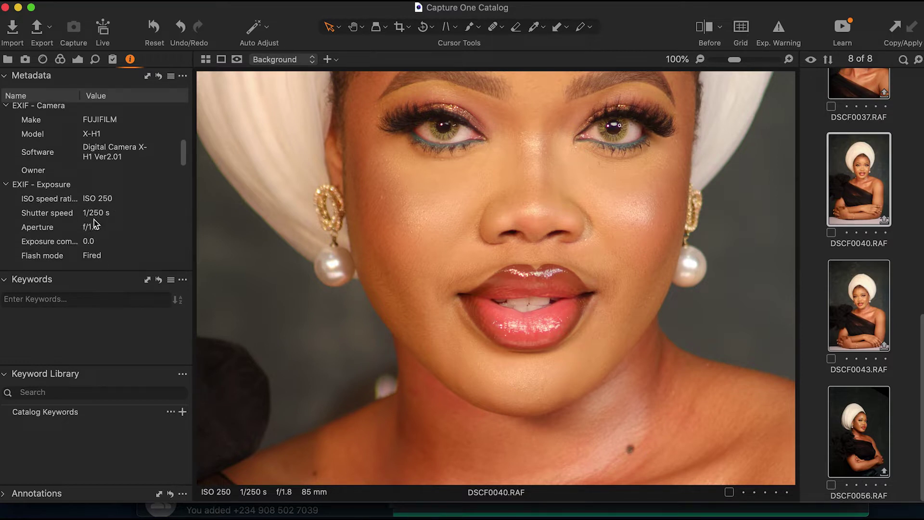
Zoom the viewer out to Fit so the whole portrait is visible.
key("super+0")
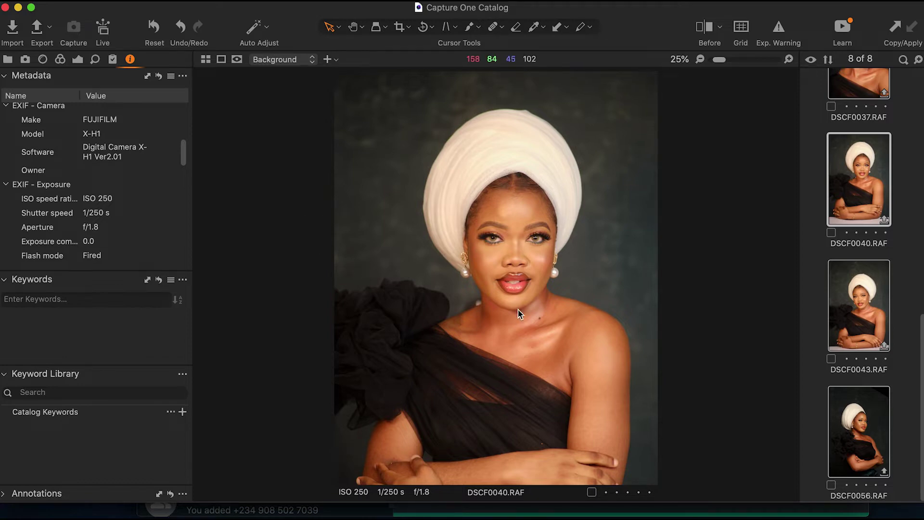
scroll(505, 287, "up", 5)
scroll(505, 284, "down", 5)
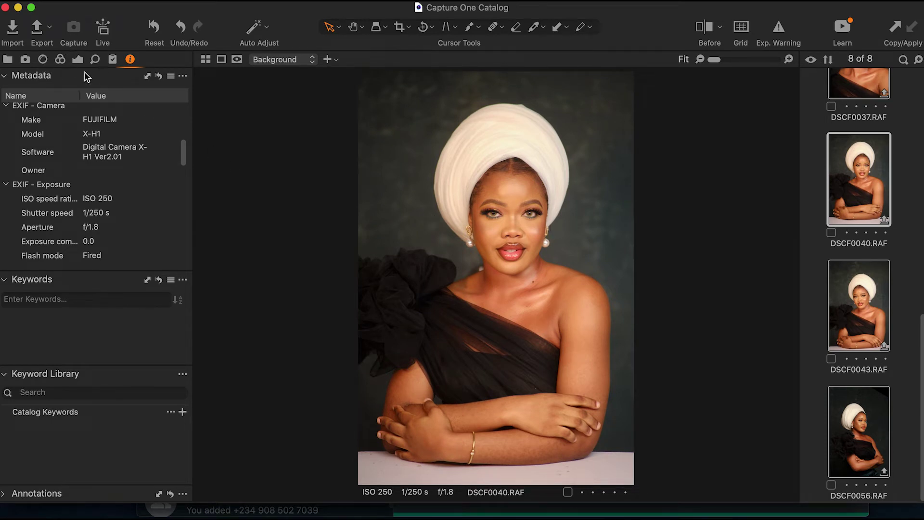
Switch Capture One to the Migration workspace from the Window menu.
scroll(464, 194, "up", 3)
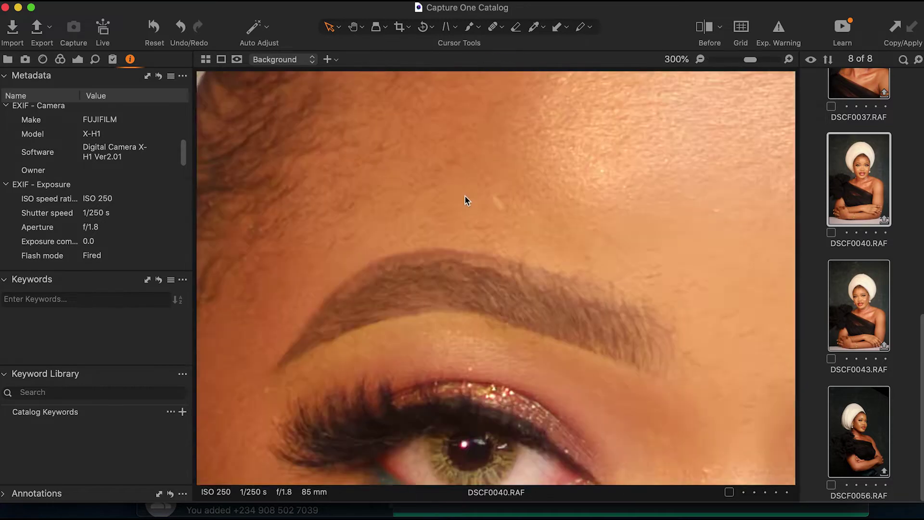
scroll(465, 192, "down", 3)
left_click(435, 1)
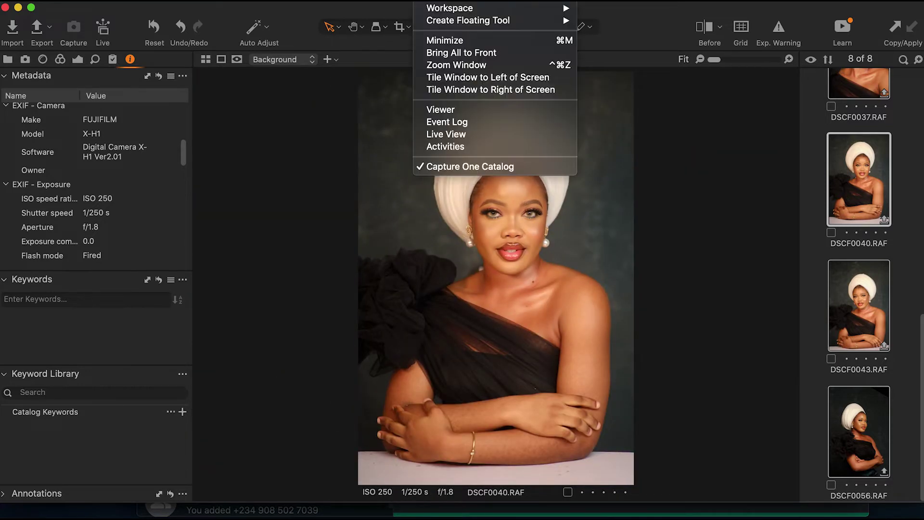
mouse_move(440, 13)
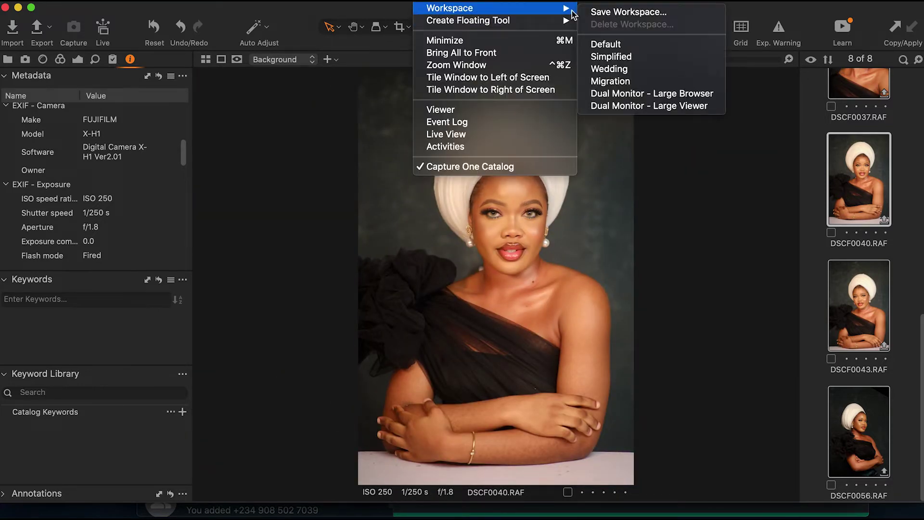
left_click(621, 82)
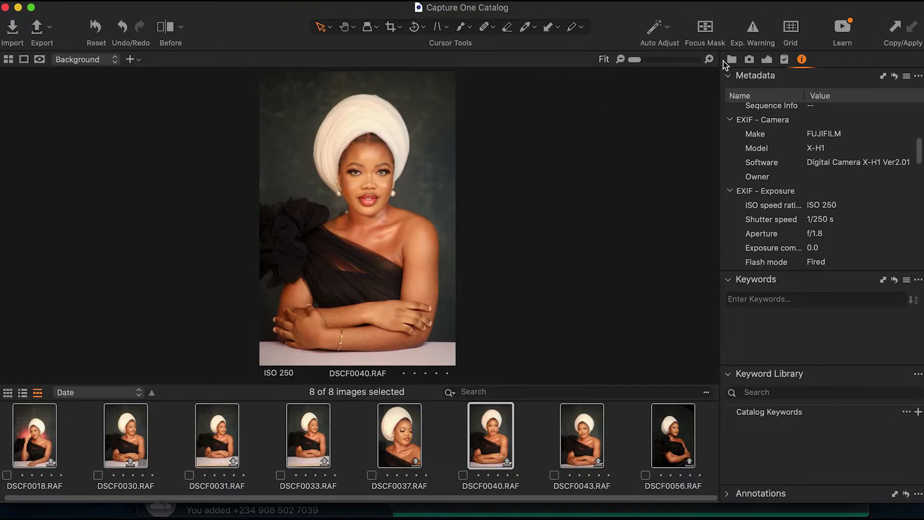
Cycle through the Library, Capture and Adjustments tool tabs, ending on Adjustments.
left_click(732, 59)
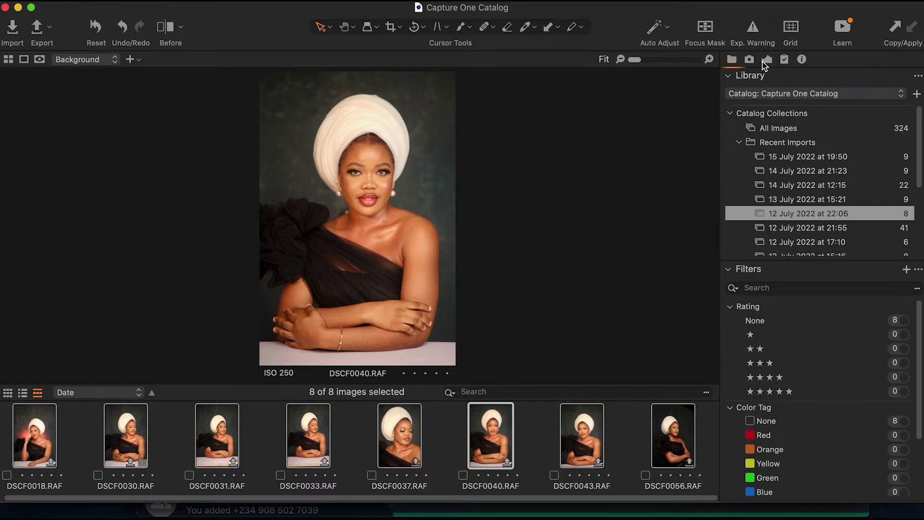
left_click(750, 59)
left_click(768, 59)
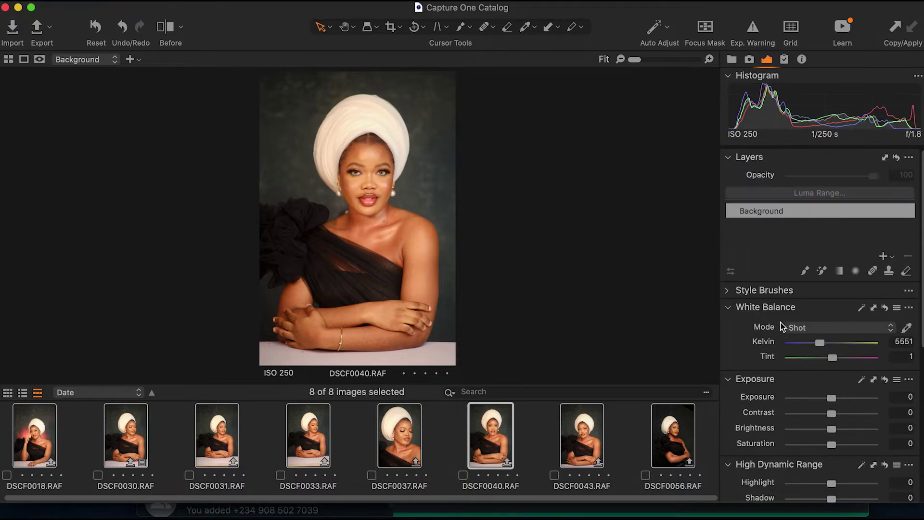
scroll(790, 315, "down", 5)
scroll(795, 317, "down", 2)
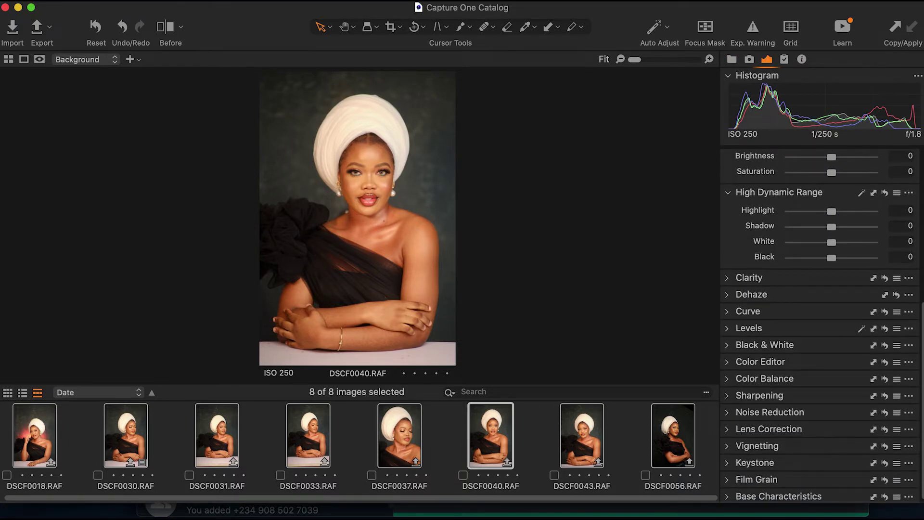
Reapply the Migration workspace layout with thumbnails at the bottom.
left_click(451, 3)
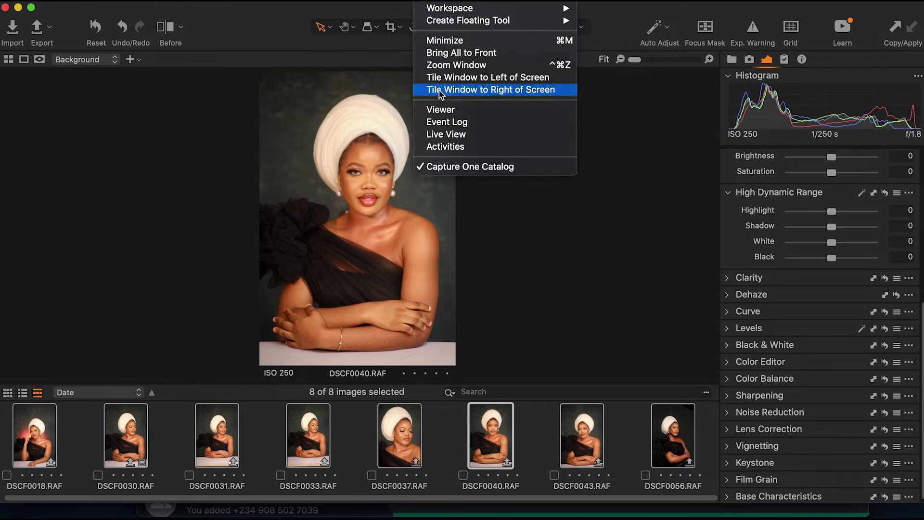
left_click(443, 53)
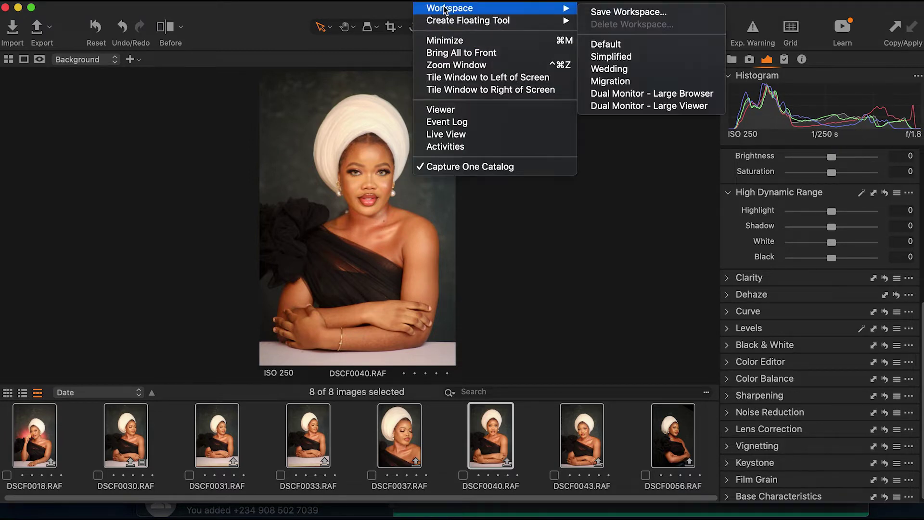
mouse_move(512, 21)
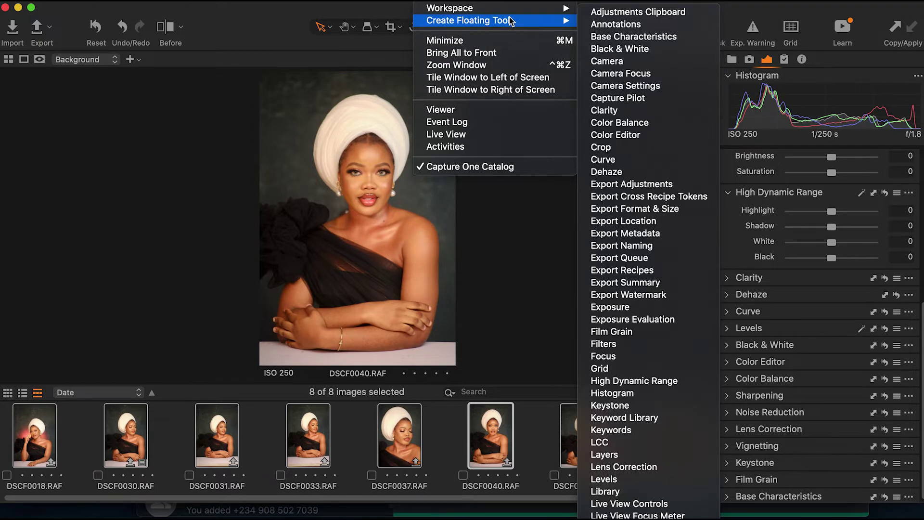
mouse_move(488, 10)
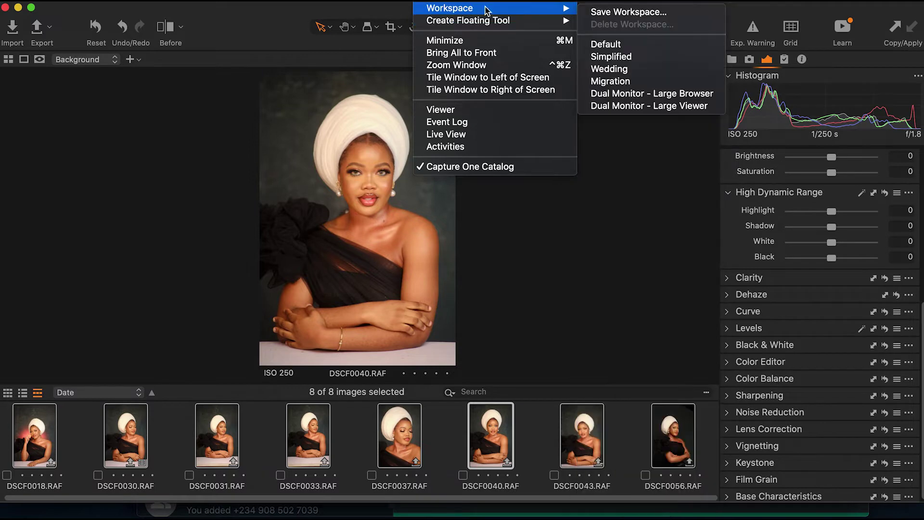
left_click(618, 81)
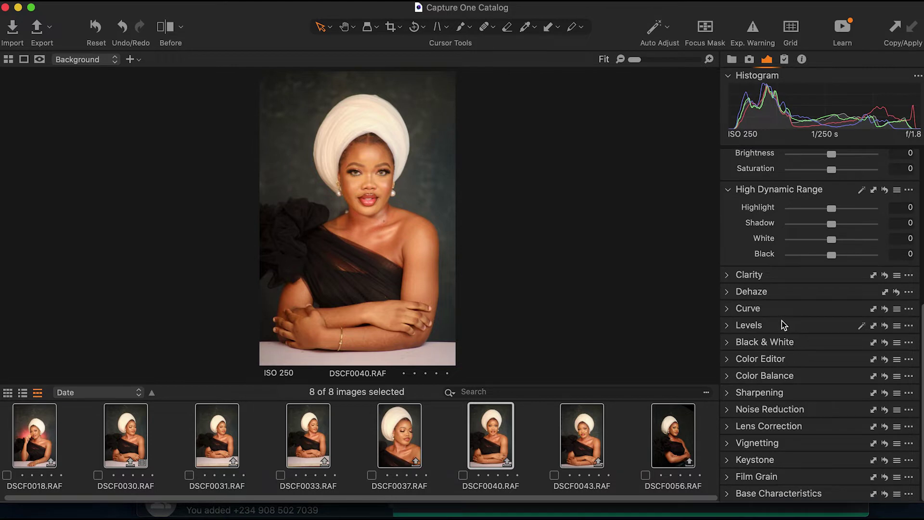
scroll(782, 321, "up", 5)
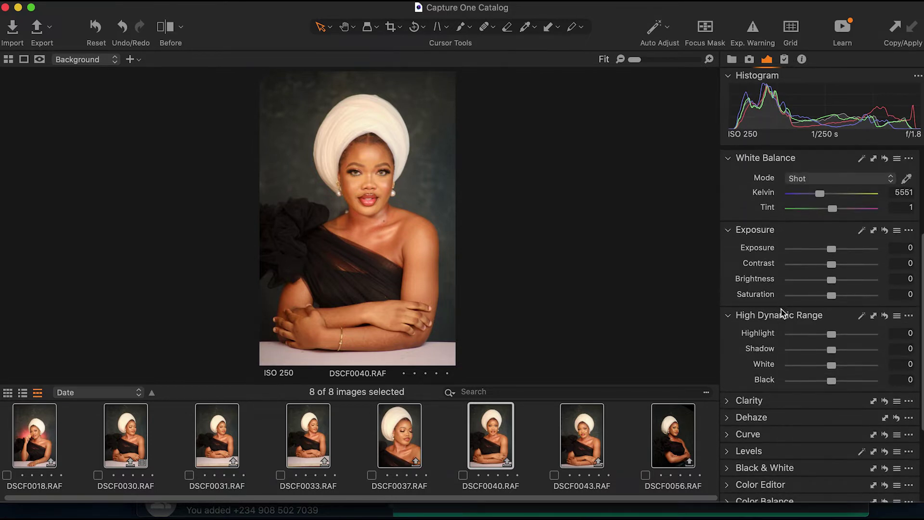
scroll(781, 313, "up", 5)
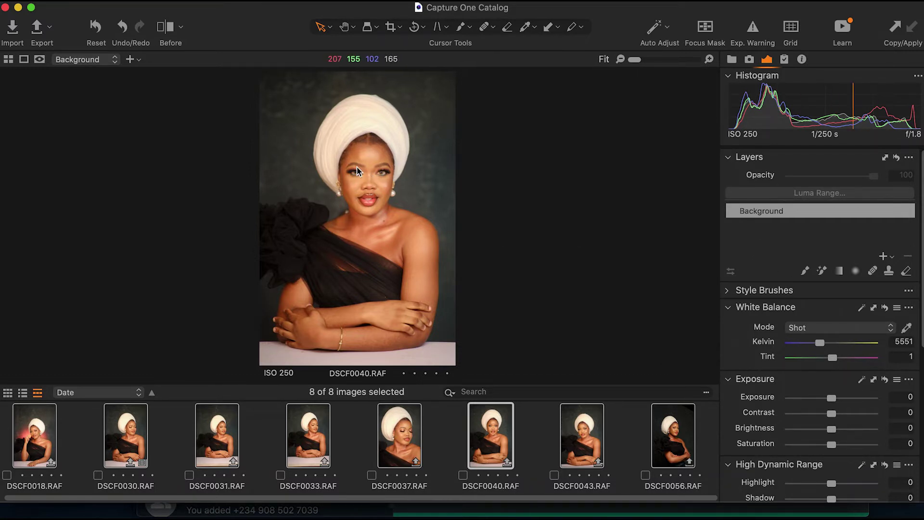
scroll(445, 155, "up", 1)
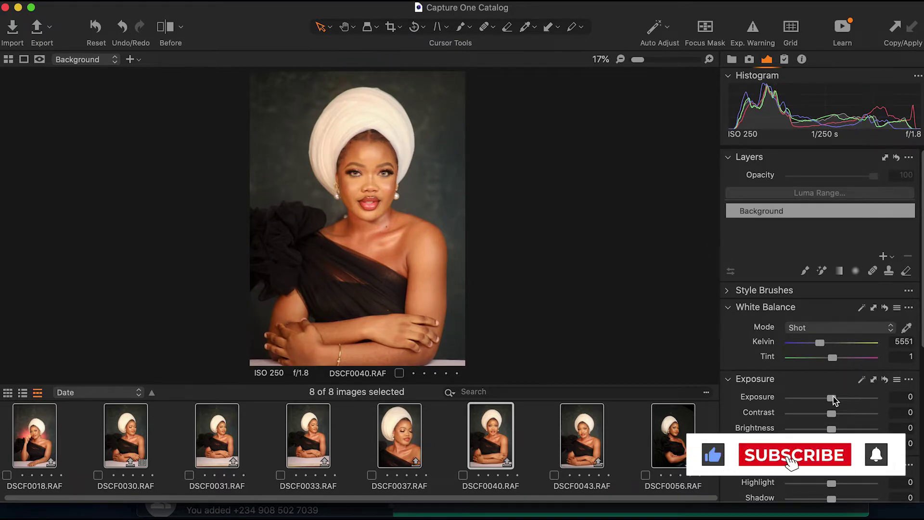
scroll(835, 401, "down", 1)
scroll(834, 401, "down", 10)
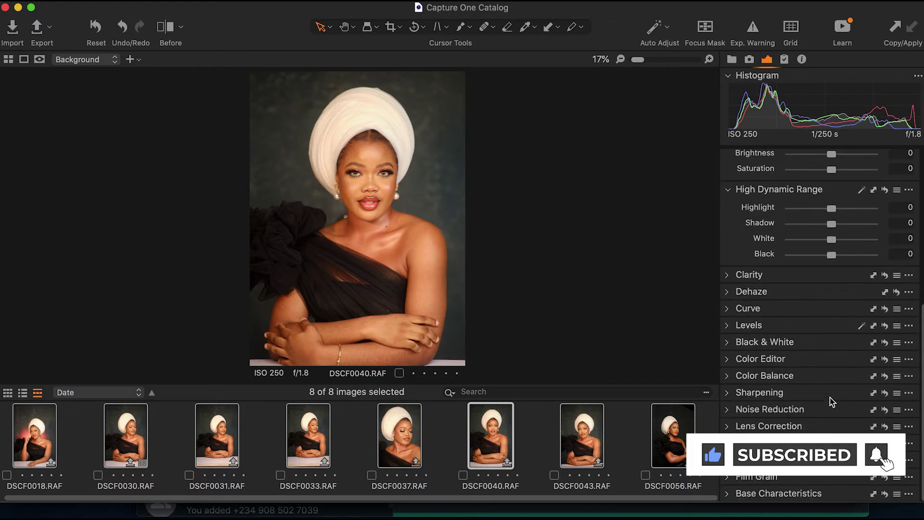
left_click(783, 494)
left_click(819, 459)
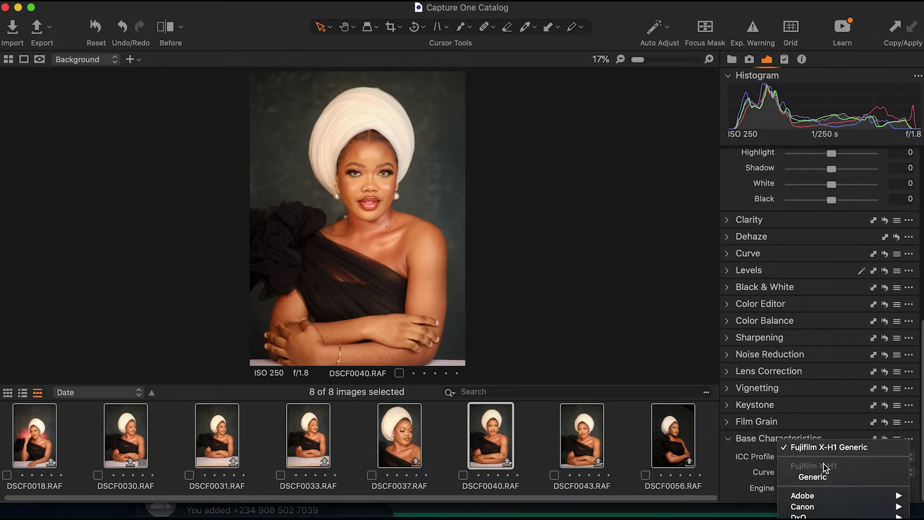
scroll(819, 477, "down", 2)
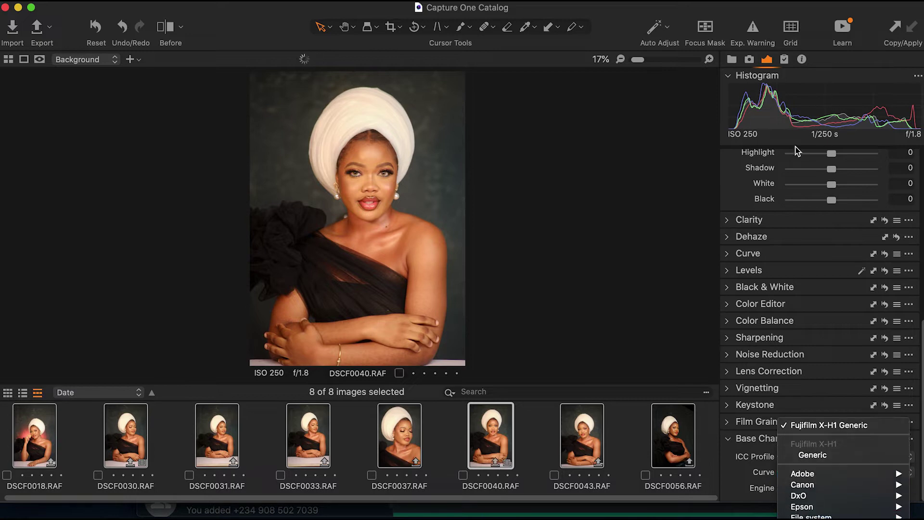
left_click(737, 181)
scroll(770, 231, "up", 10)
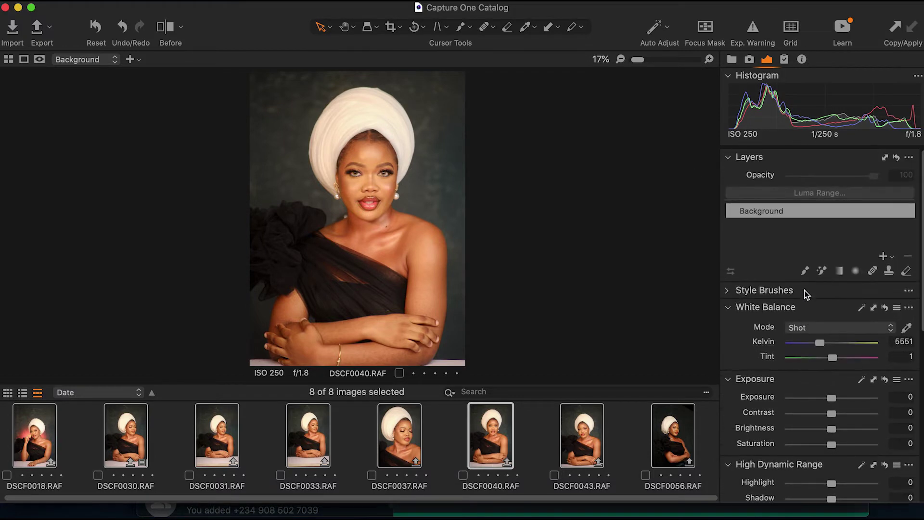
scroll(792, 402, "down", 5)
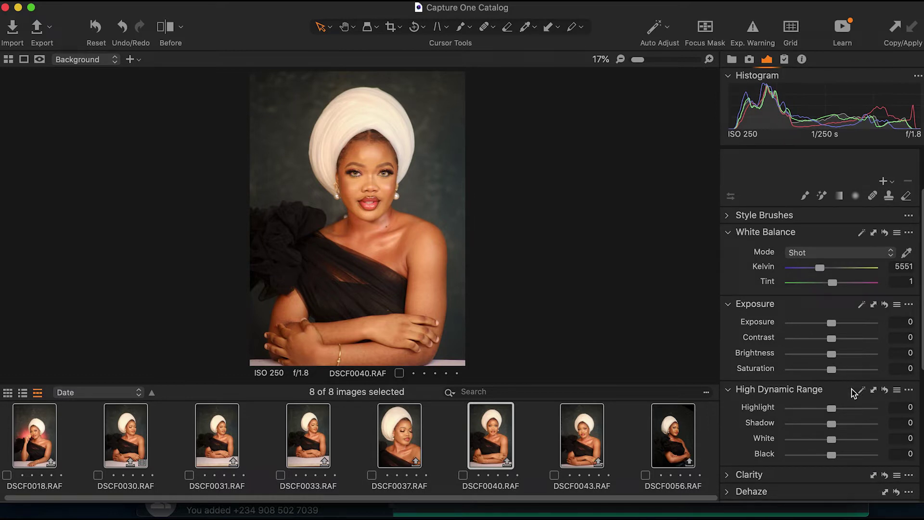
Set white balance to 4322 K and tint 9.8, using saturation 100 to judge casts, then reset it to 0.
left_click_drag(833, 371, 896, 370)
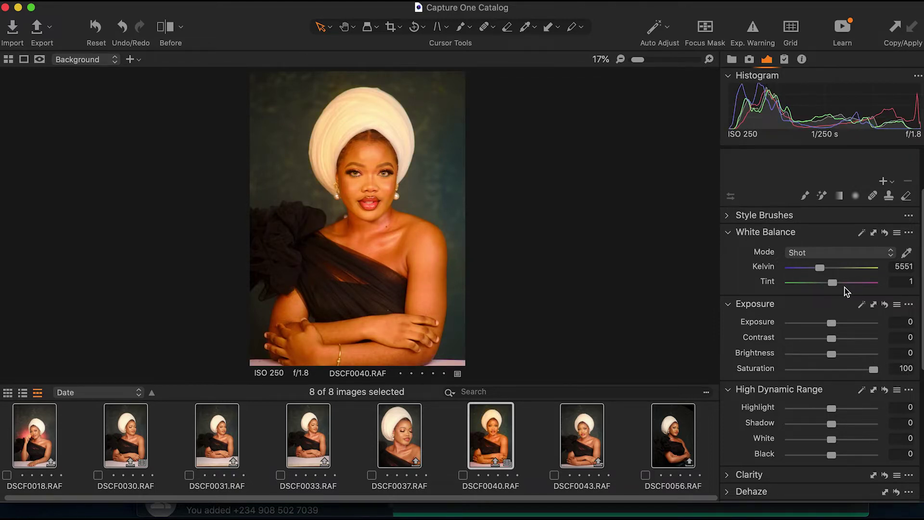
left_click_drag(835, 288, 841, 289)
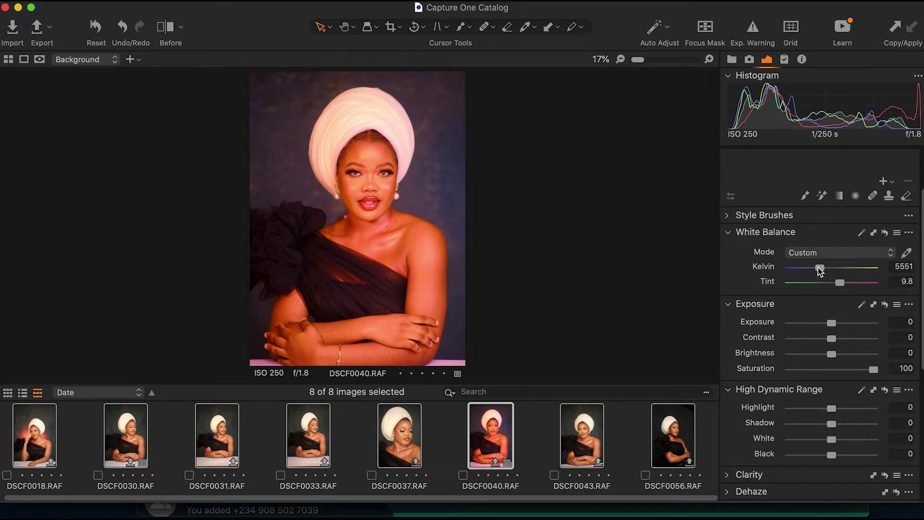
left_click_drag(822, 272, 815, 273)
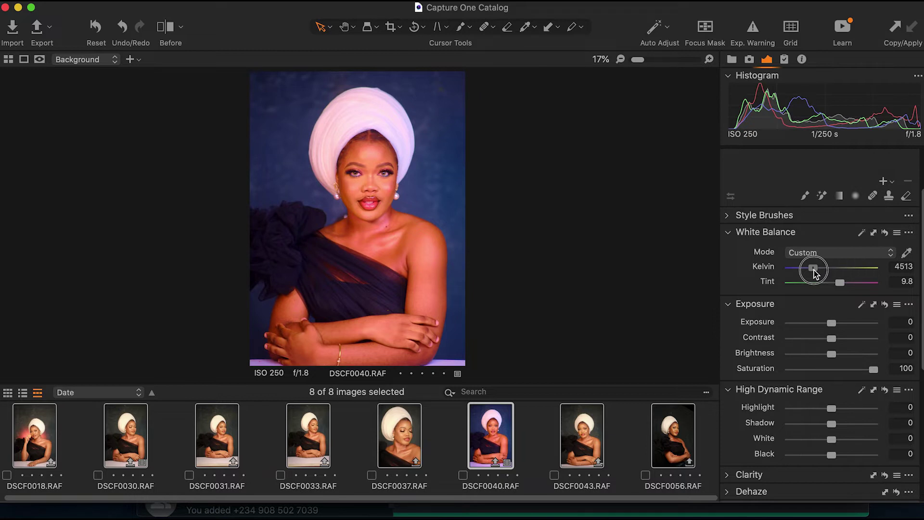
left_click_drag(815, 274, 814, 273)
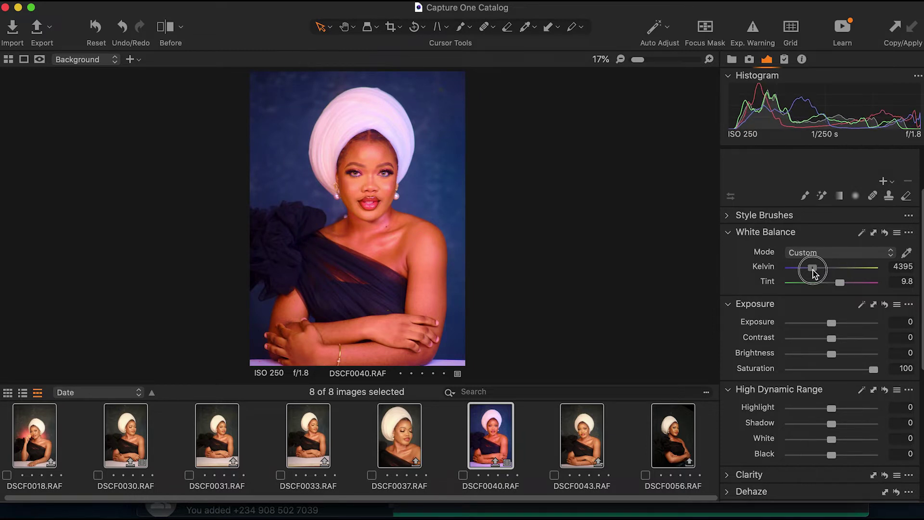
left_click_drag(815, 272, 814, 270)
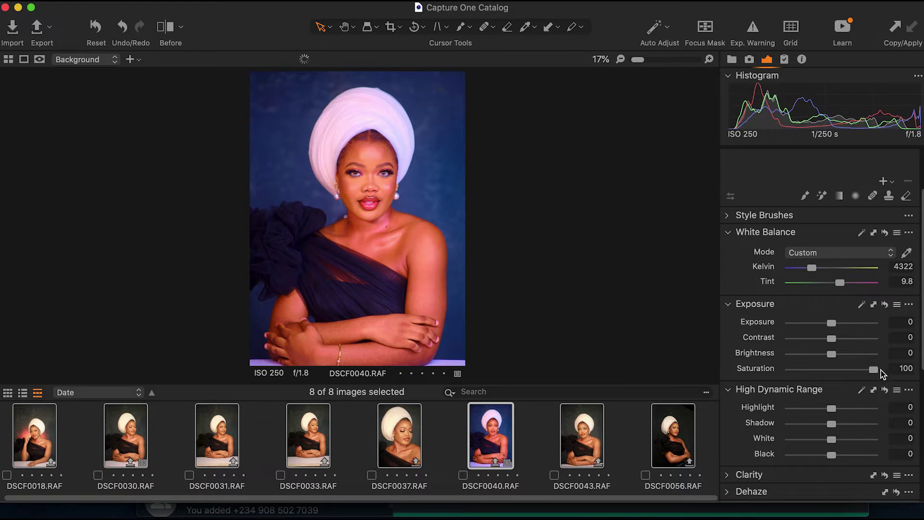
left_click(910, 368)
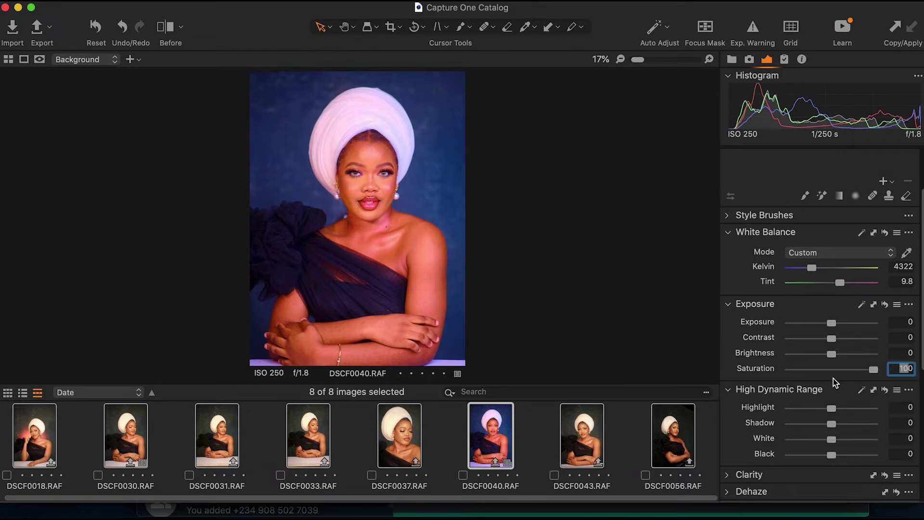
type("0")
key("Return")
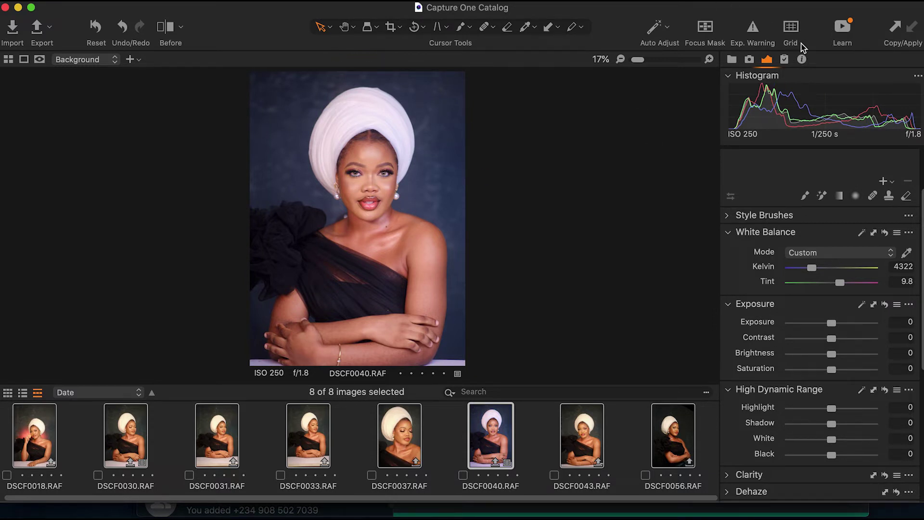
Compare against the original with a before/after split, warming to 4565 K and easing tint to 4.3.
left_click(182, 28)
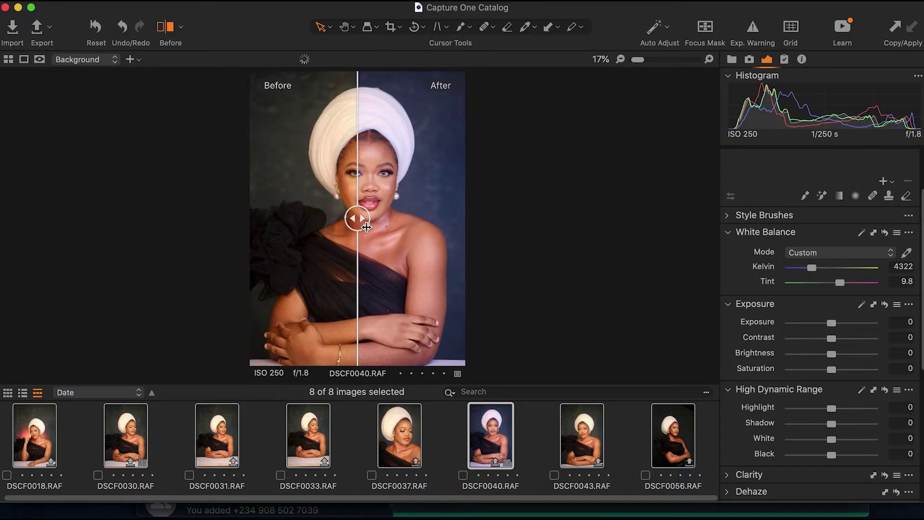
mouse_move(367, 227)
left_mouse_down()
mouse_move(369, 219)
mouse_move(522, 230)
mouse_move(308, 235)
mouse_move(207, 223)
mouse_move(458, 217)
mouse_move(360, 218)
left_mouse_up()
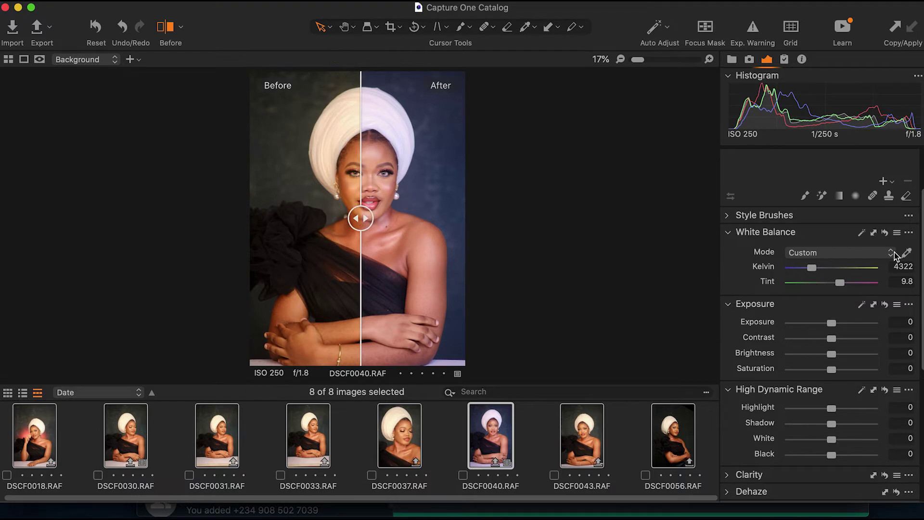
left_click_drag(815, 271, 819, 271)
left_click_drag(358, 221, 317, 207)
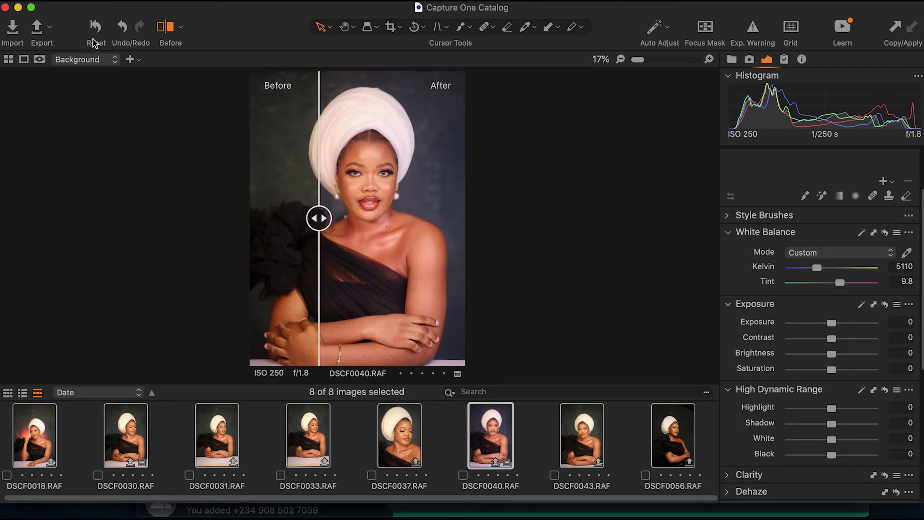
left_click(166, 27)
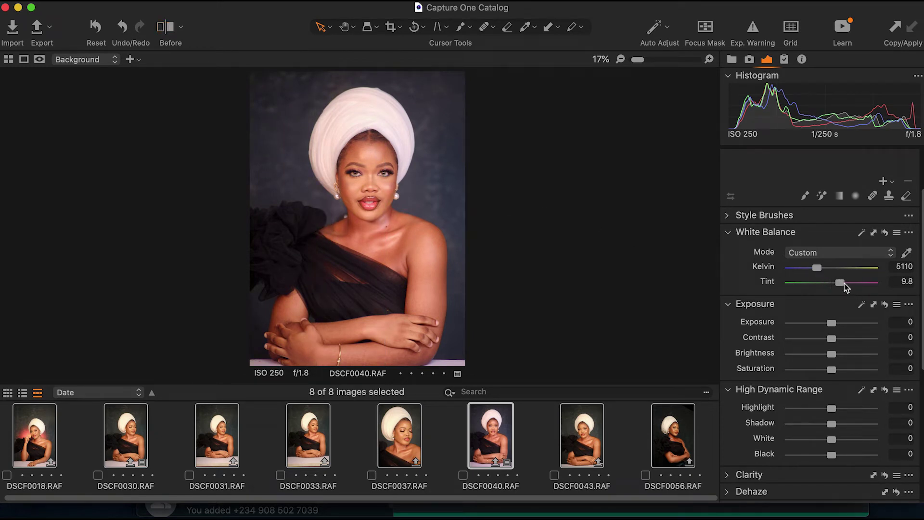
left_click(841, 283)
left_click_drag(843, 285, 817, 273)
Check the face against the original up close, then fit the whole portrait back in view.
left_click(373, 179)
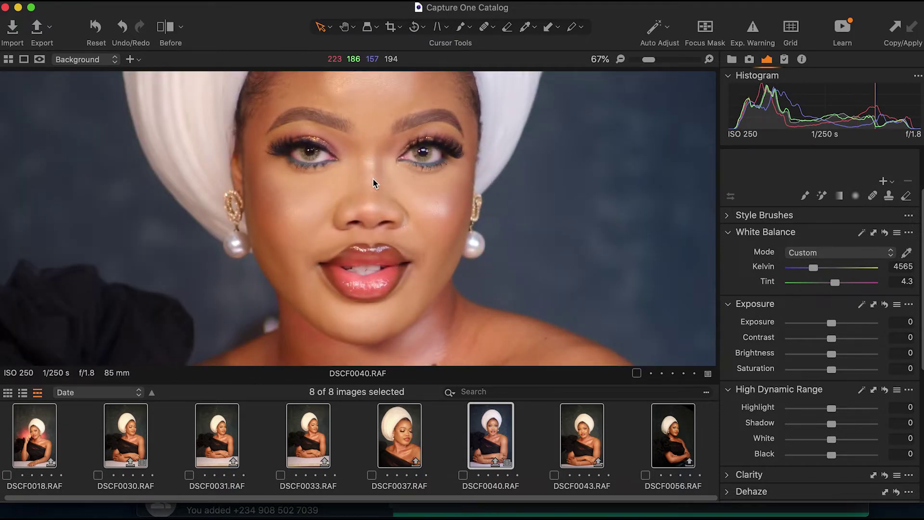
left_click(167, 23)
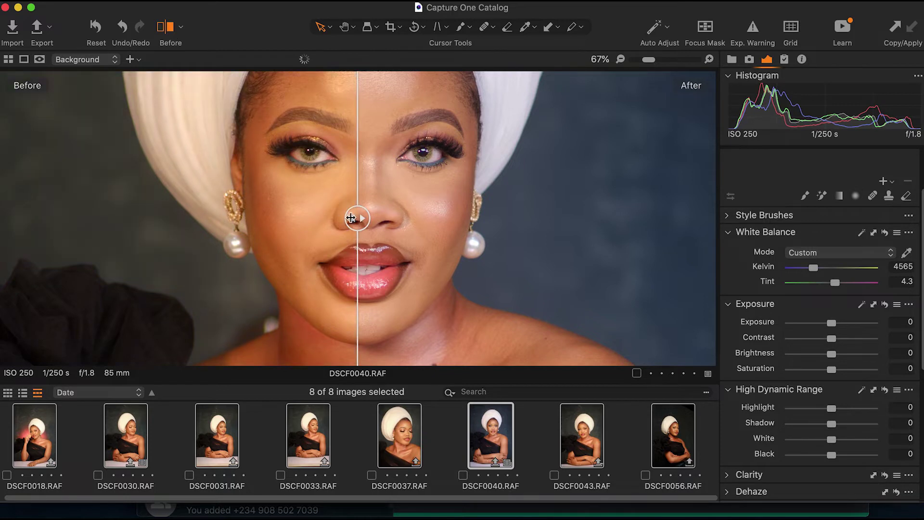
left_click_drag(351, 218, 290, 224)
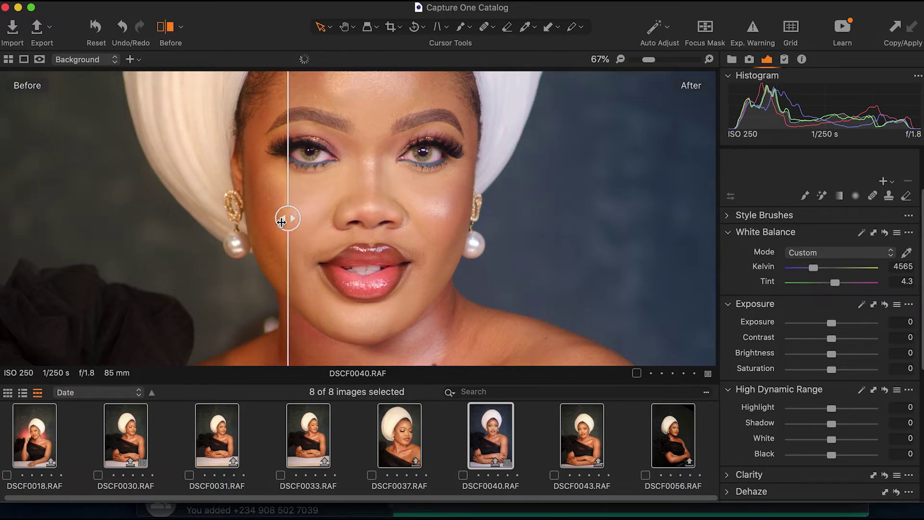
left_click(171, 43)
key("super+0")
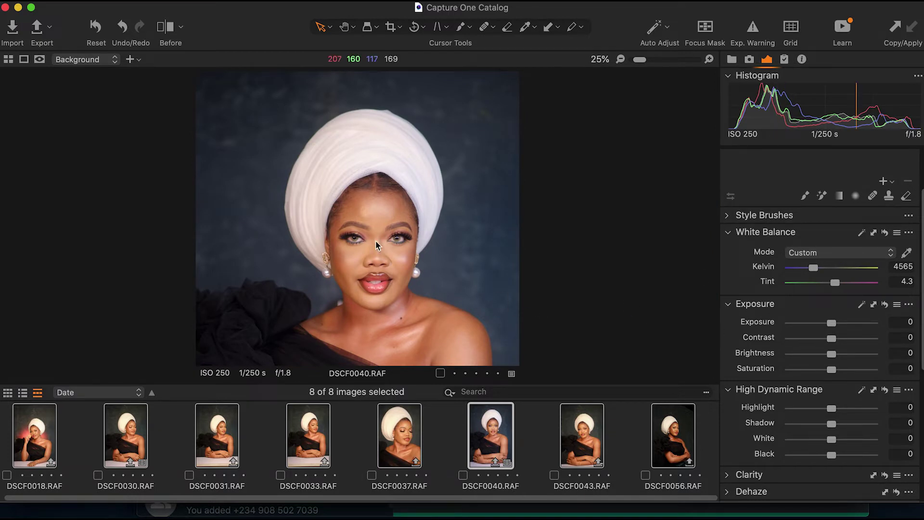
key("super+0")
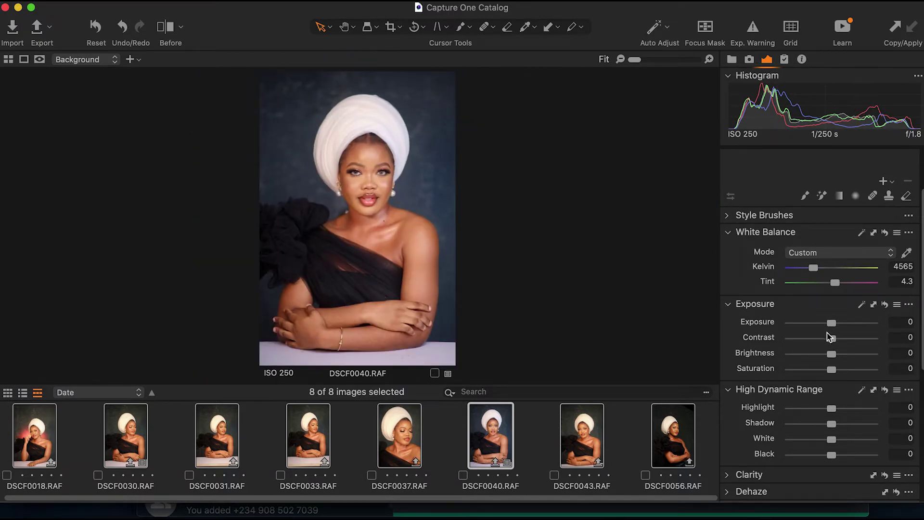
Pull highlights to -87, raise exposure to 0.35 and brightness to 3, and deepen blacks to -15.
left_click_drag(831, 408, 800, 446)
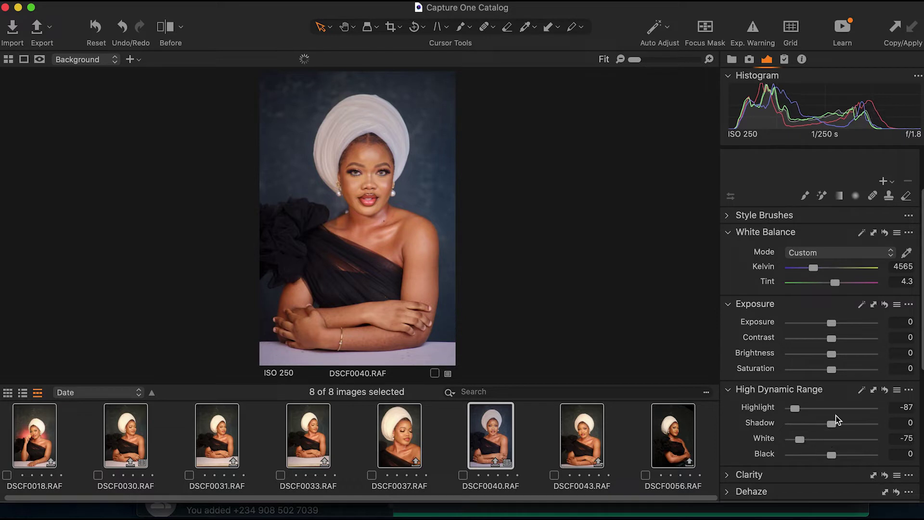
left_click_drag(834, 325, 840, 341)
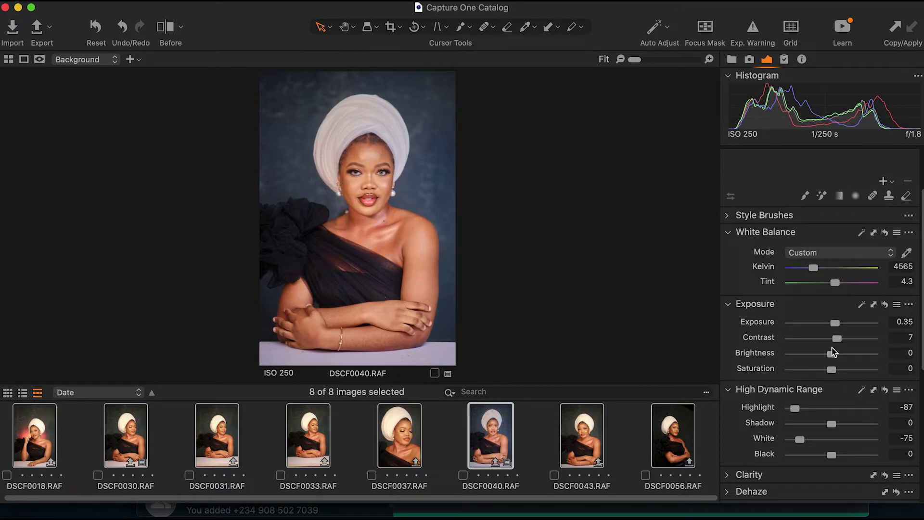
left_click_drag(832, 356, 838, 358)
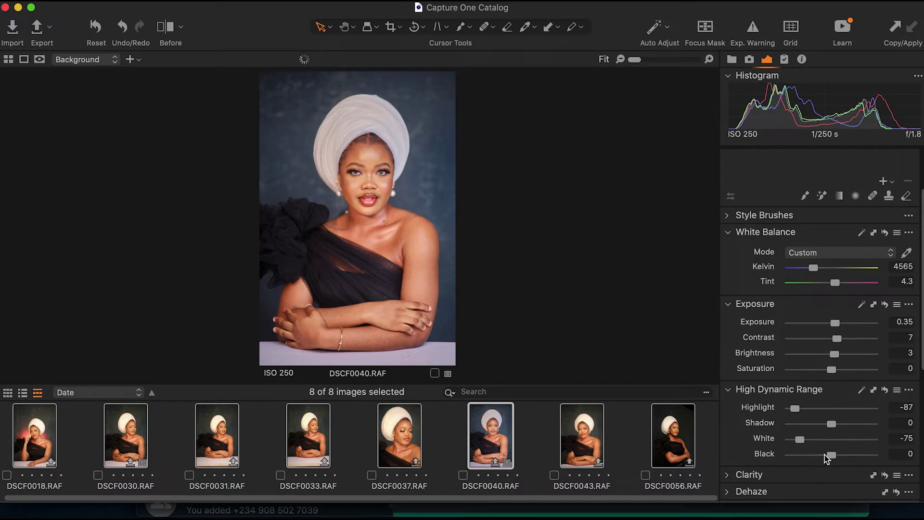
left_click_drag(832, 459, 824, 460)
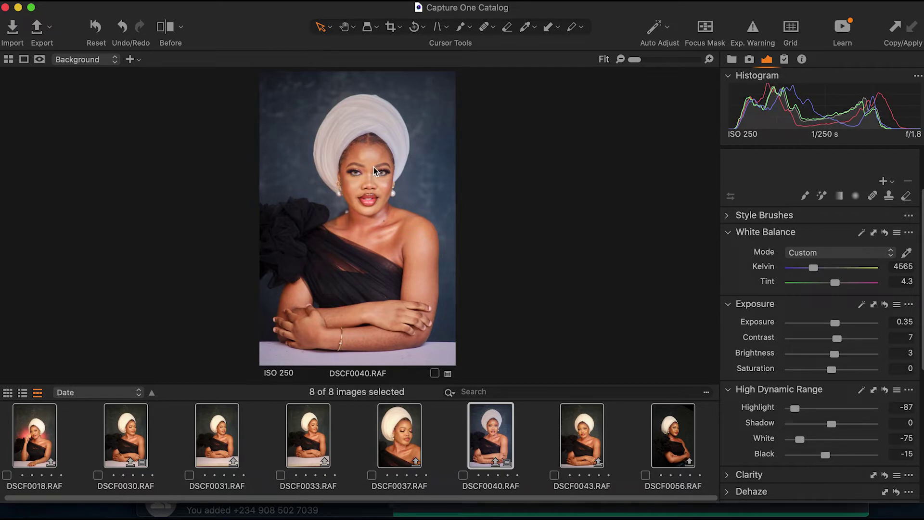
Inspect the lips and eyes at 100% and lower the shadows to -8.
left_click_drag(366, 206, 366, 206)
left_click_drag(366, 164, 461, 260)
scroll(869, 304, "down", 3)
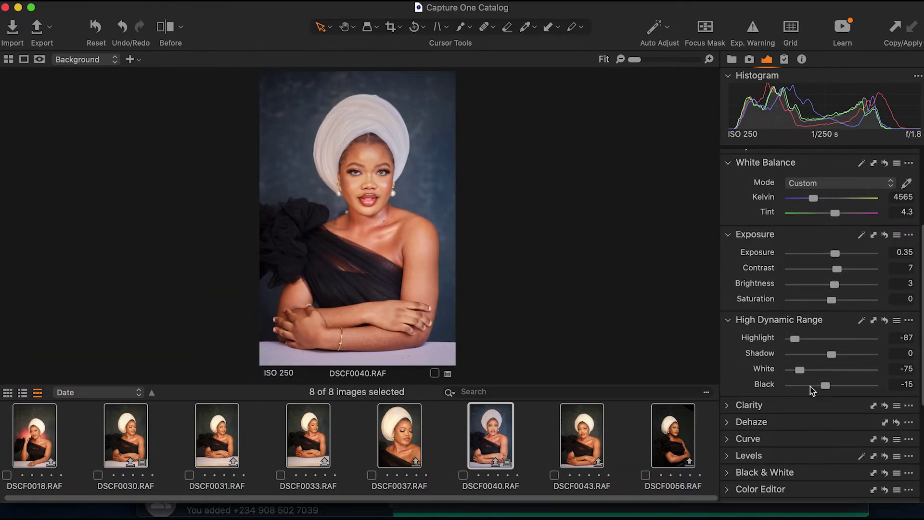
left_click_drag(832, 357, 828, 357)
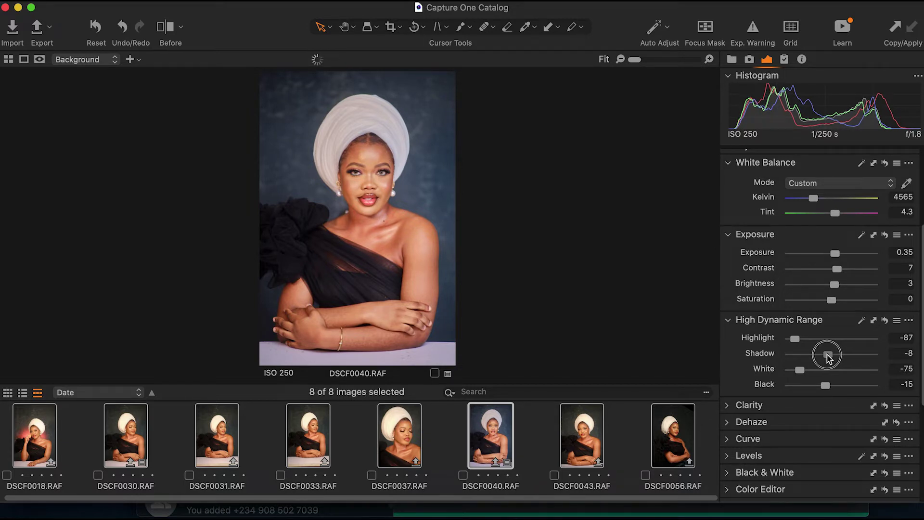
double_click(369, 187)
Add Natural clarity 13 and dehaze amount 7 with a shadow tone sampled from the shoulder.
double_click(368, 187)
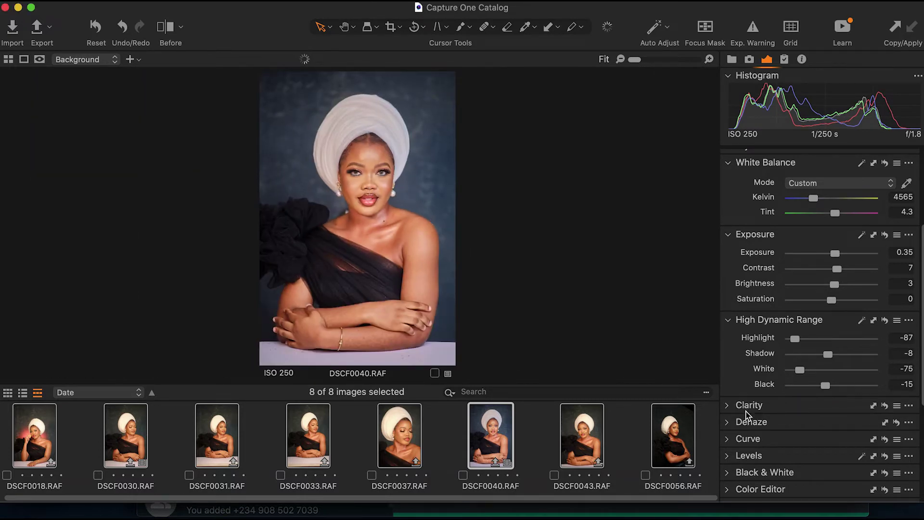
left_click(739, 406)
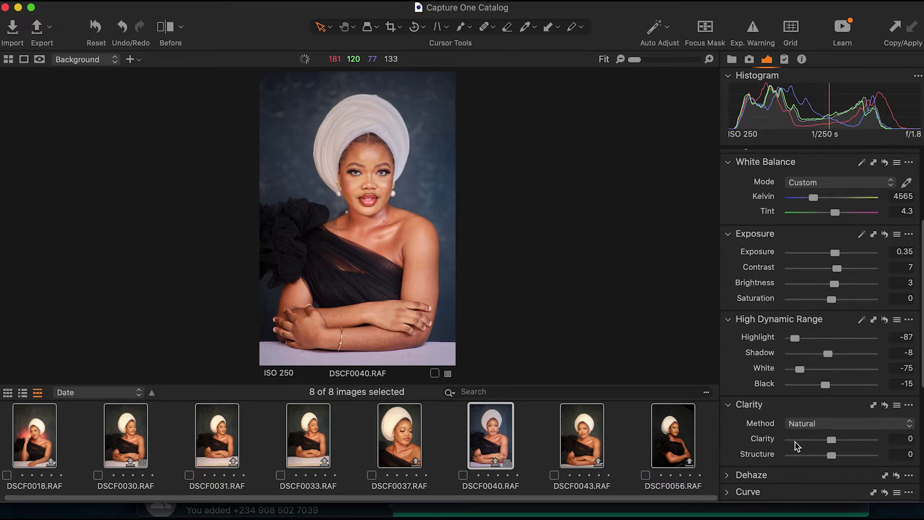
left_click_drag(832, 429, 839, 435)
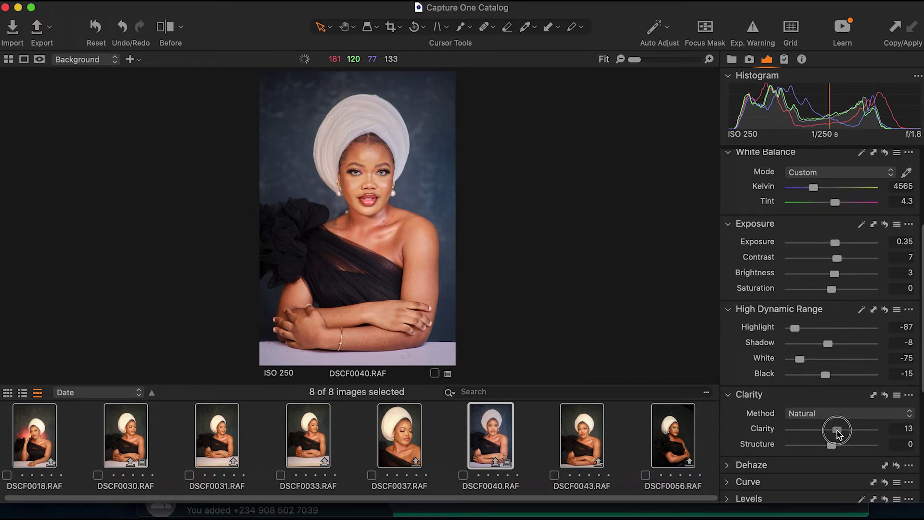
left_click(736, 465)
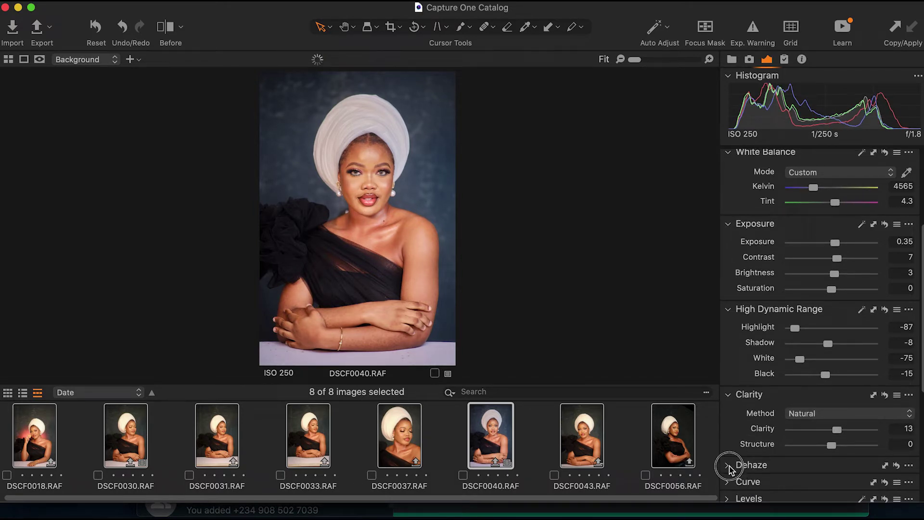
scroll(838, 418, "down", 5)
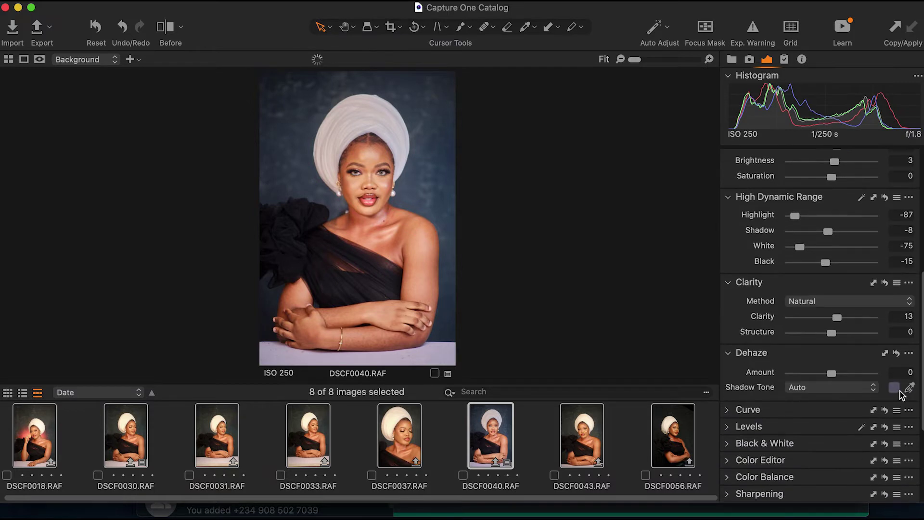
left_click(909, 388)
left_click(424, 238)
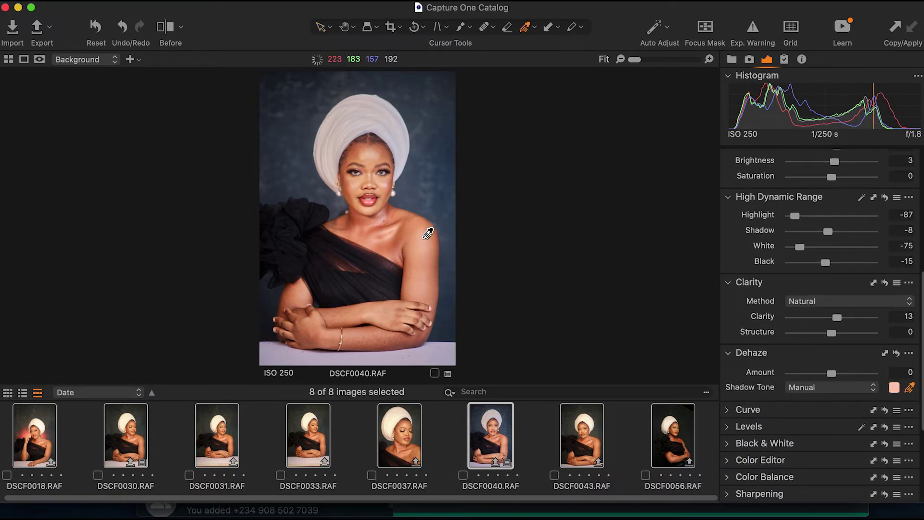
left_click_drag(832, 378, 835, 378)
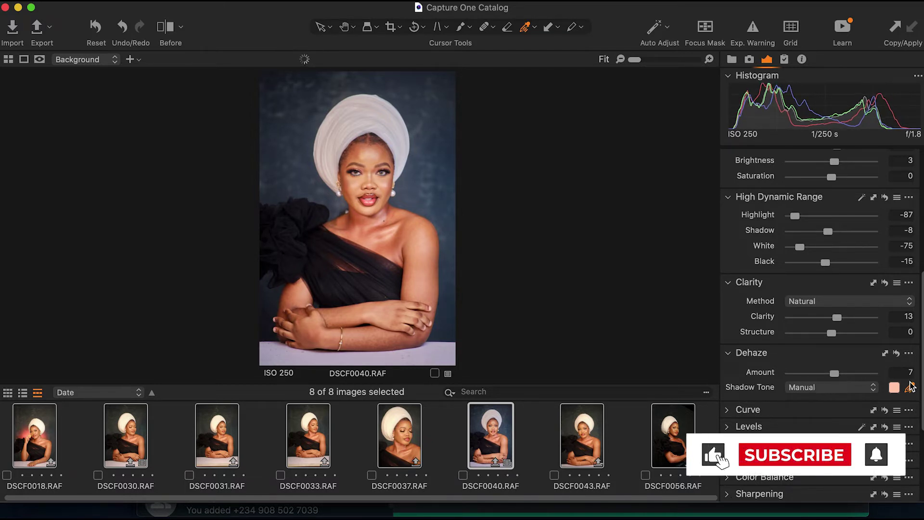
Toggle the dehaze off and on to compare, leaving it at 7, then expand Levels.
left_click(897, 354)
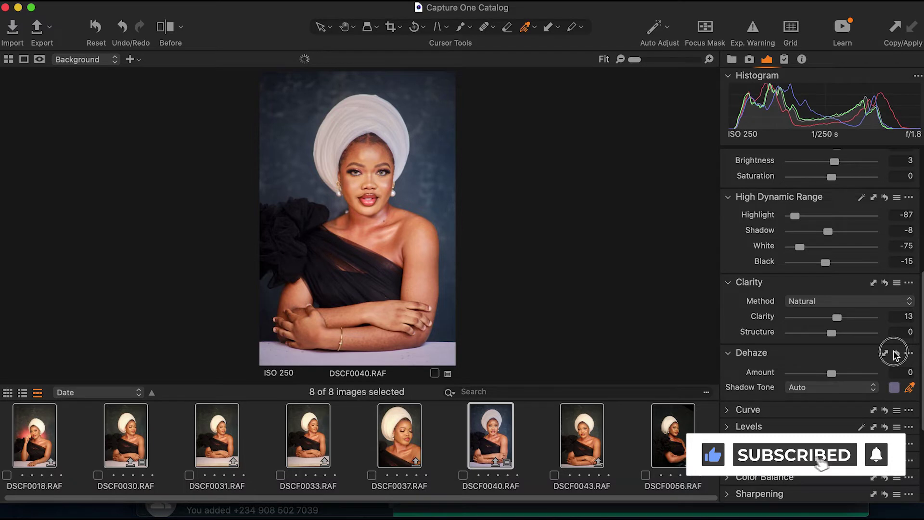
left_click(898, 356)
left_click(897, 356)
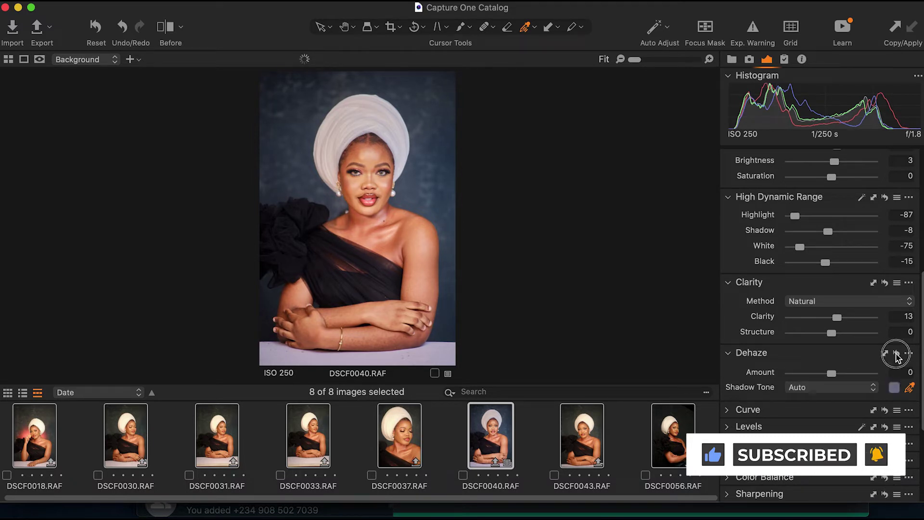
left_click(898, 356)
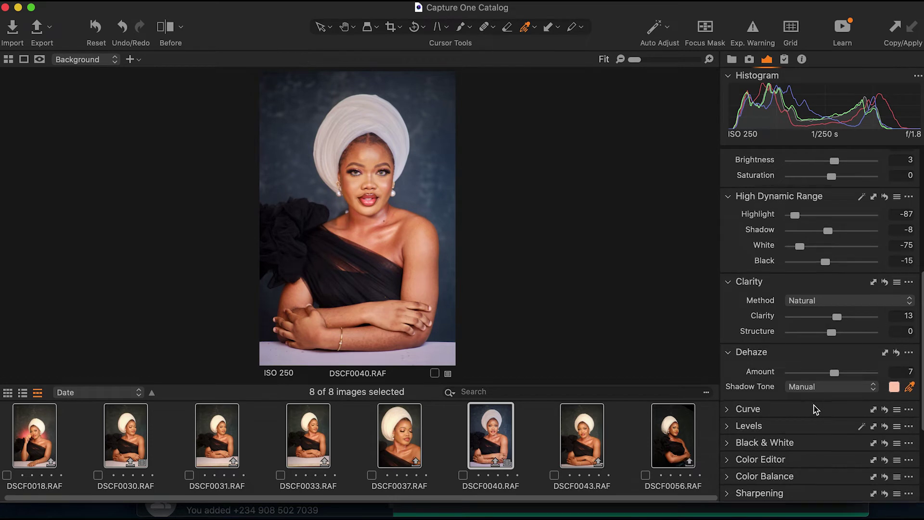
scroll(811, 407, "down", 2)
left_click(751, 389)
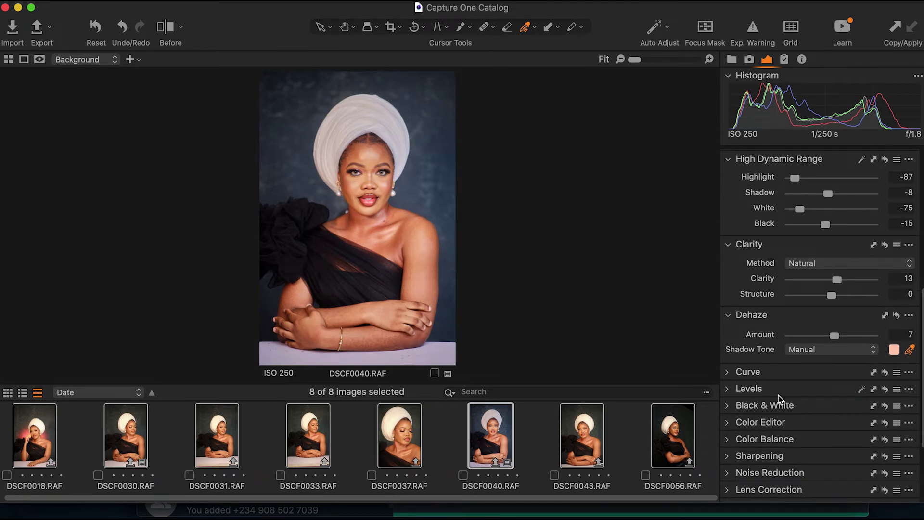
Set the Levels output range to 4–235 by lowering the white handle and lifting the black.
scroll(848, 427, "down", 4)
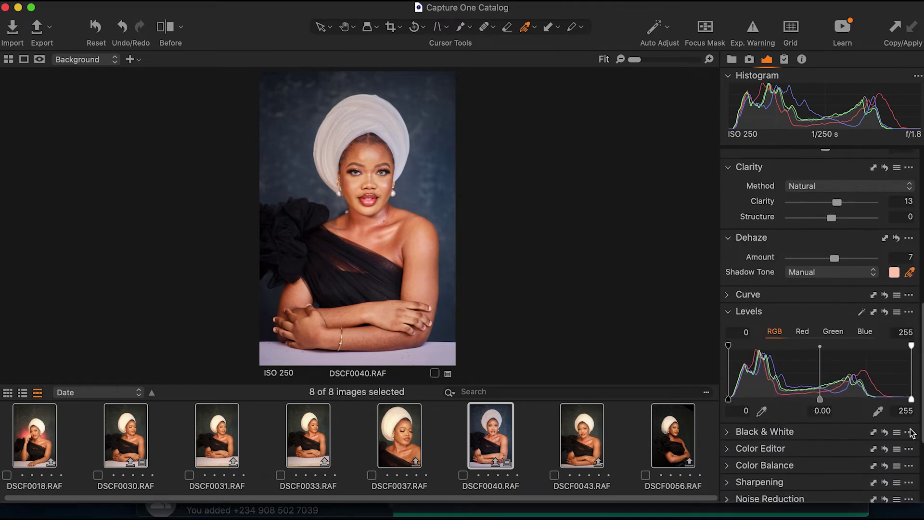
left_click_drag(912, 399, 898, 402)
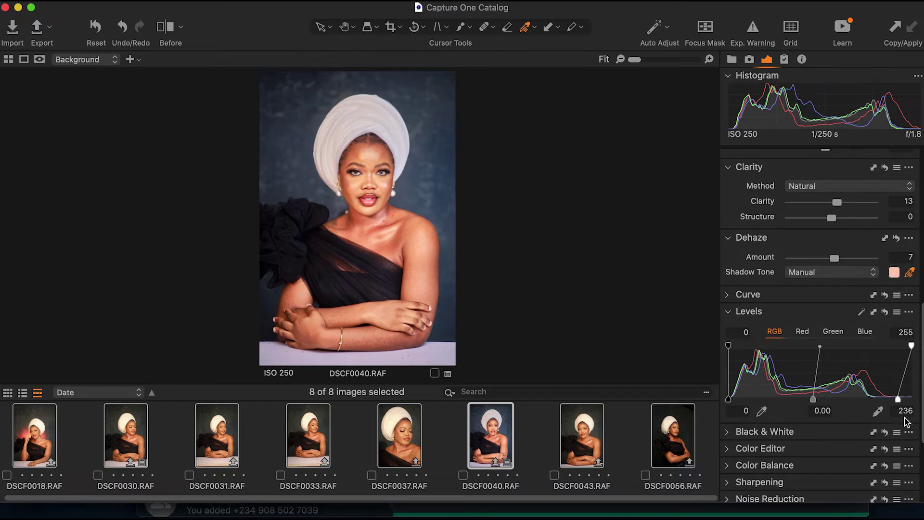
left_click_drag(898, 401, 895, 403)
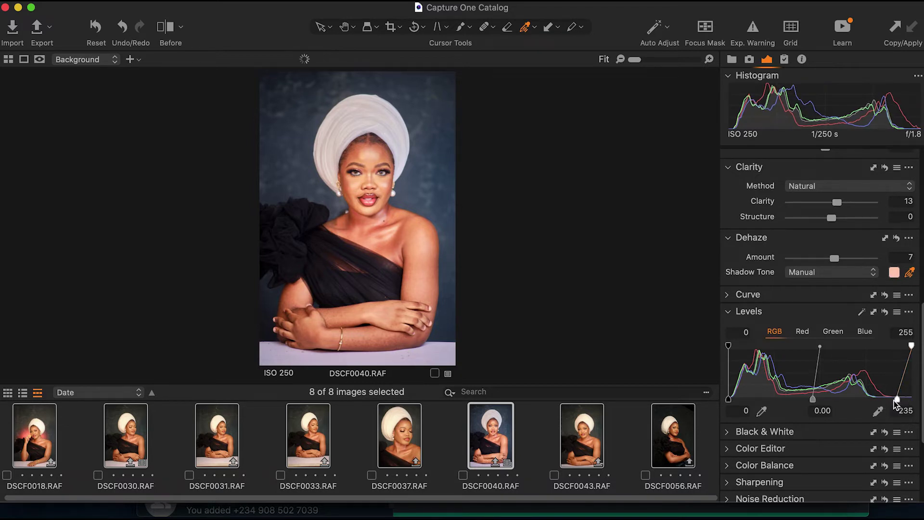
left_click_drag(730, 403, 734, 406)
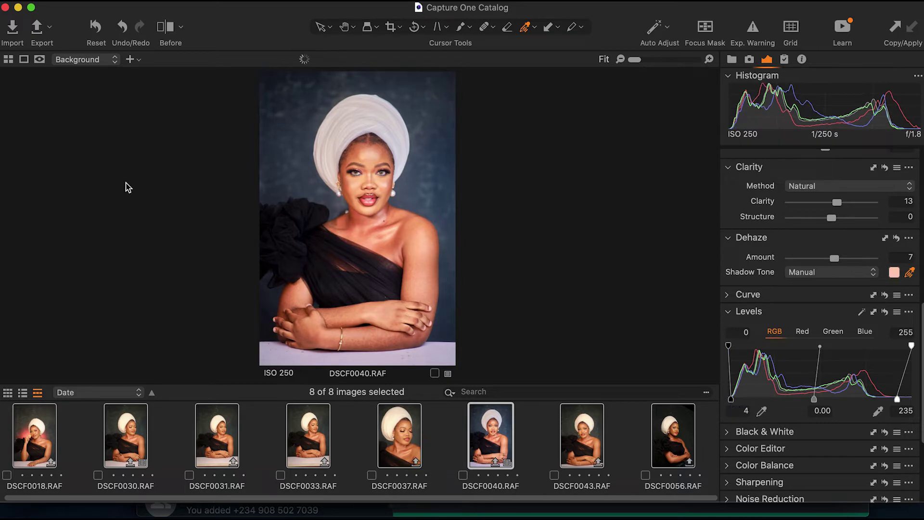
Zoom in and out on the face to check the skin after the Levels change.
scroll(379, 193, "up", 3)
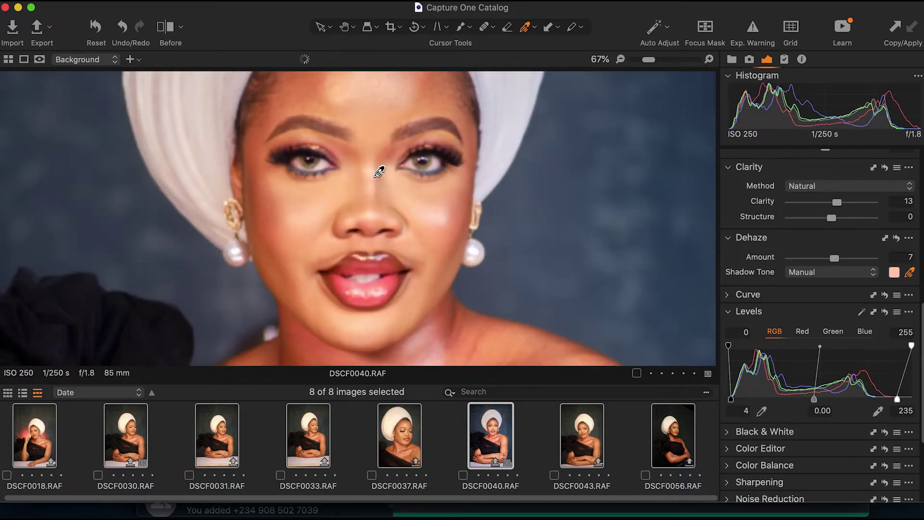
scroll(368, 207, "down", 3)
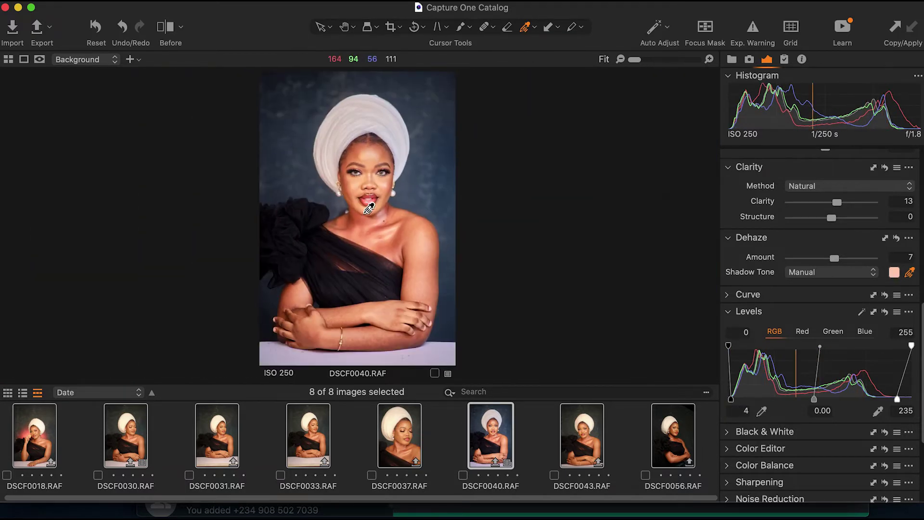
scroll(366, 222, "up", 3)
scroll(366, 233, "down", 3)
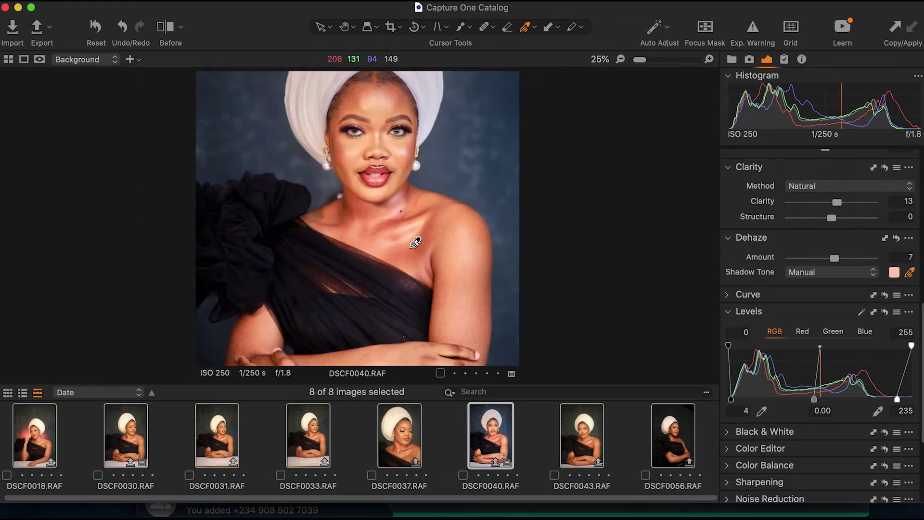
scroll(415, 242, "up", 3)
scroll(448, 225, "down", 1)
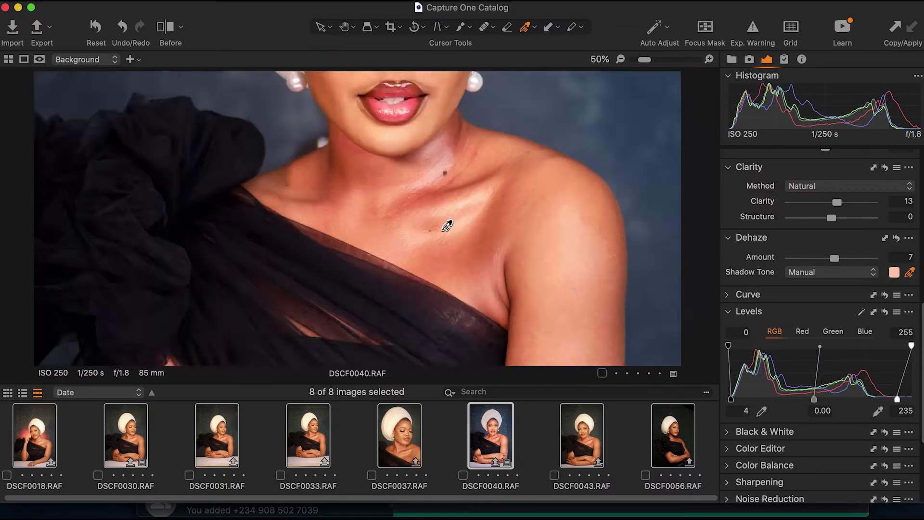
scroll(433, 231, "down", 3)
scroll(491, 214, "up", 3)
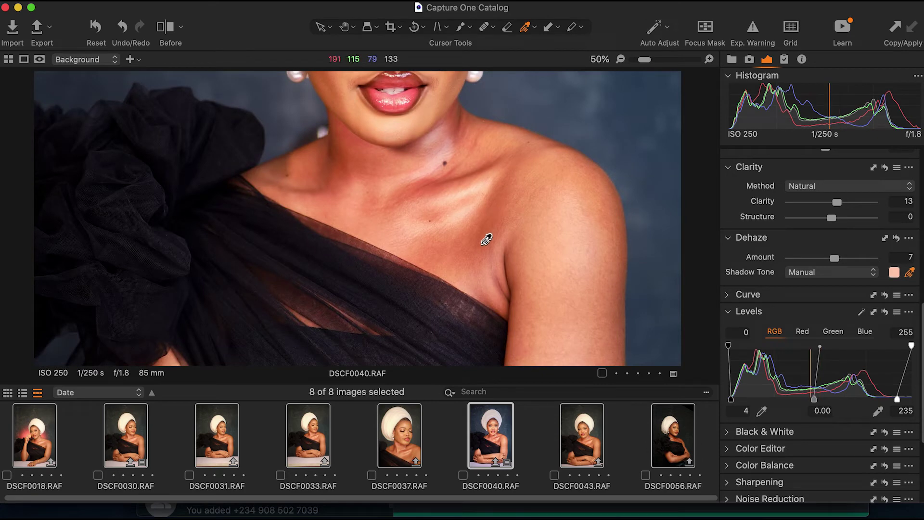
scroll(577, 255, "down", 1)
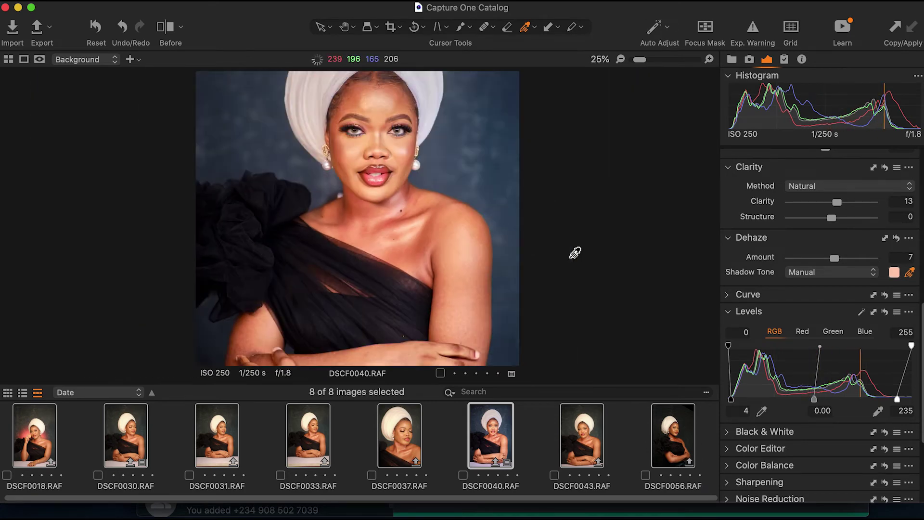
scroll(450, 238, "down", 1)
scroll(384, 237, "up", 2)
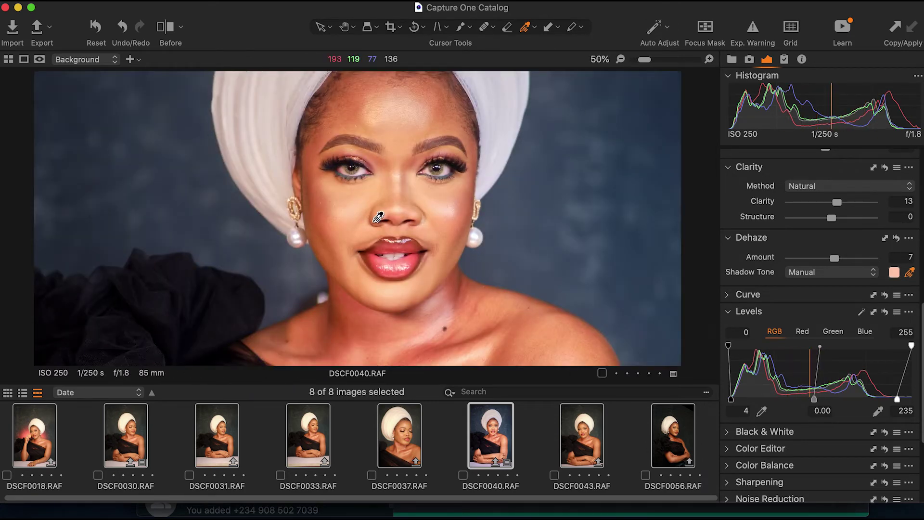
scroll(376, 211, "up", 1)
scroll(377, 209, "down", 2)
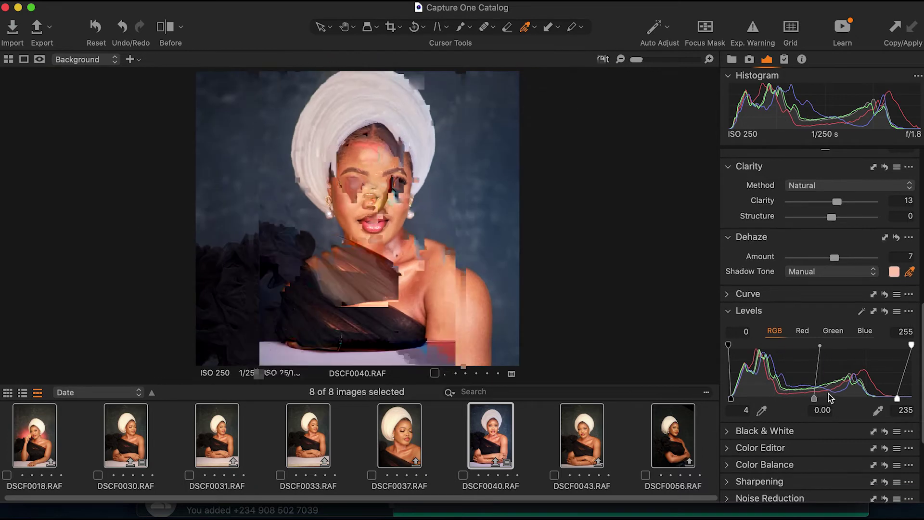
scroll(816, 426, "down", 2)
scroll(781, 408, "down", 2)
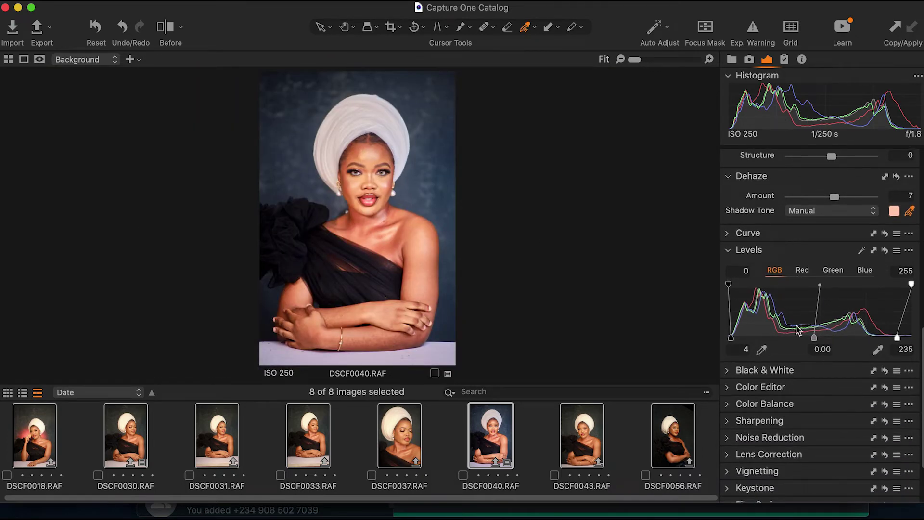
scroll(828, 292, "up", 2)
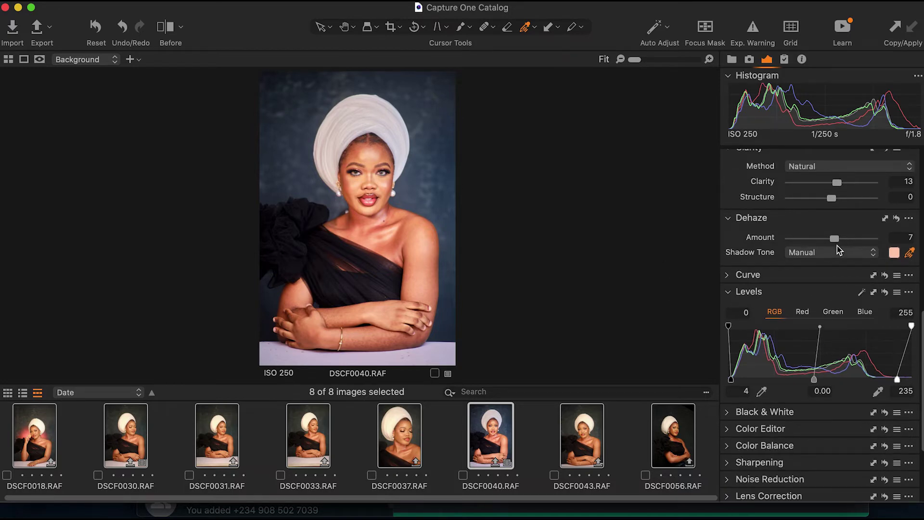
scroll(837, 248, "up", 5)
left_click(165, 27)
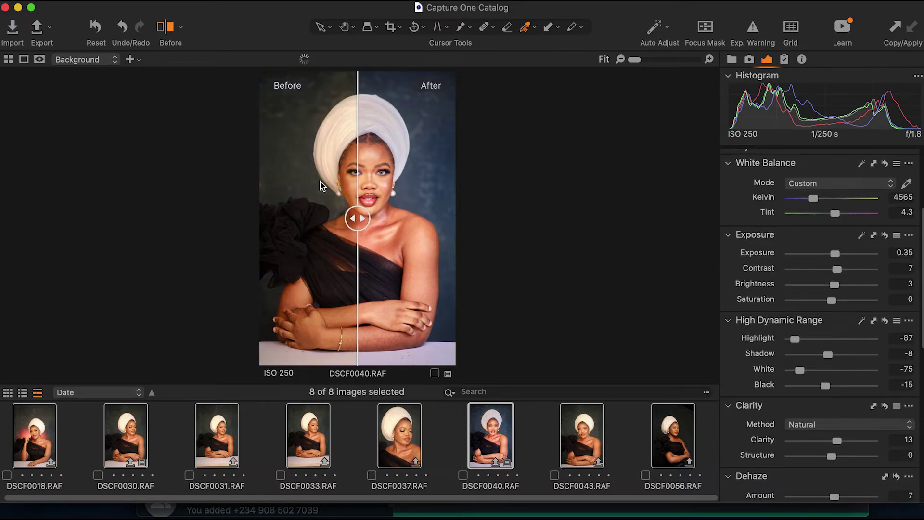
left_click_drag(363, 220, 260, 210)
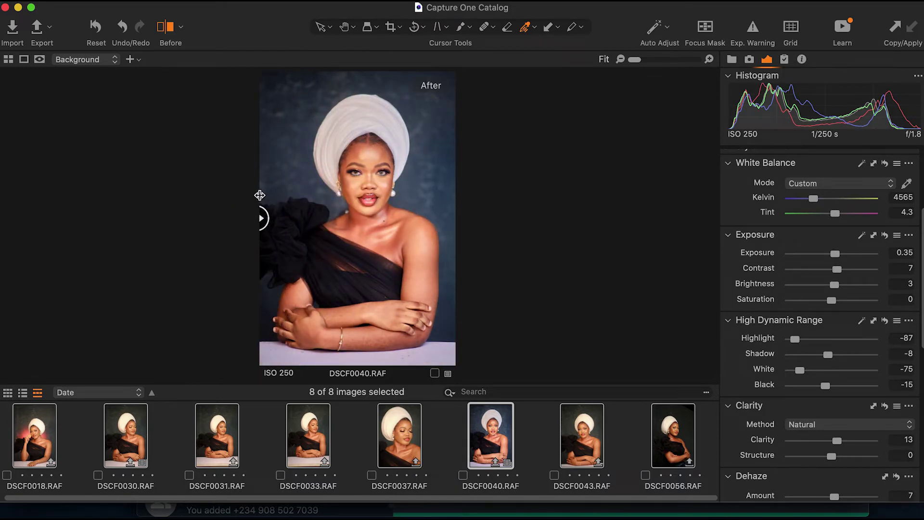
left_click_drag(262, 225, 301, 219)
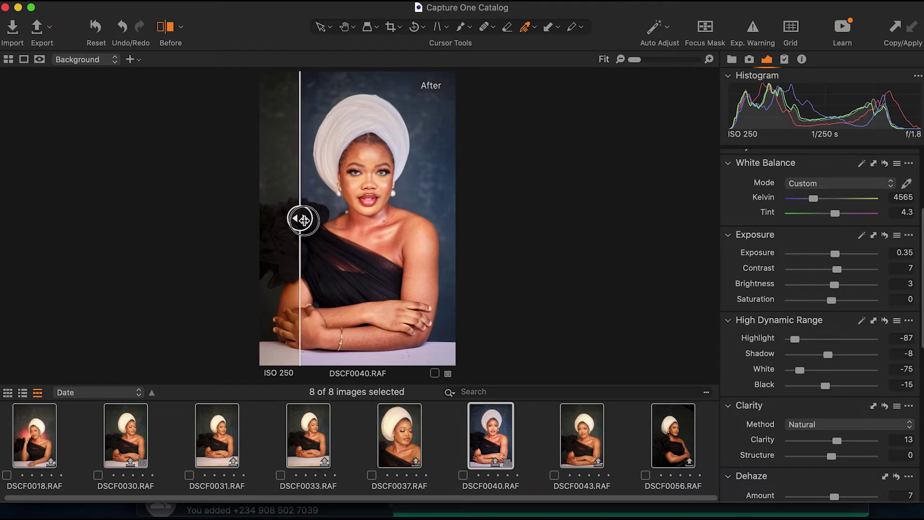
left_click_drag(302, 220, 270, 219)
left_click(169, 28)
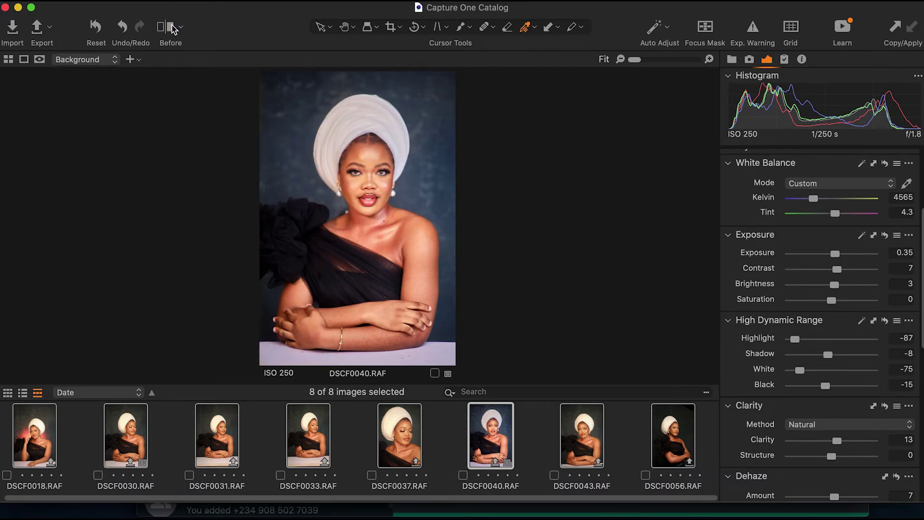
scroll(826, 427, "down", 3)
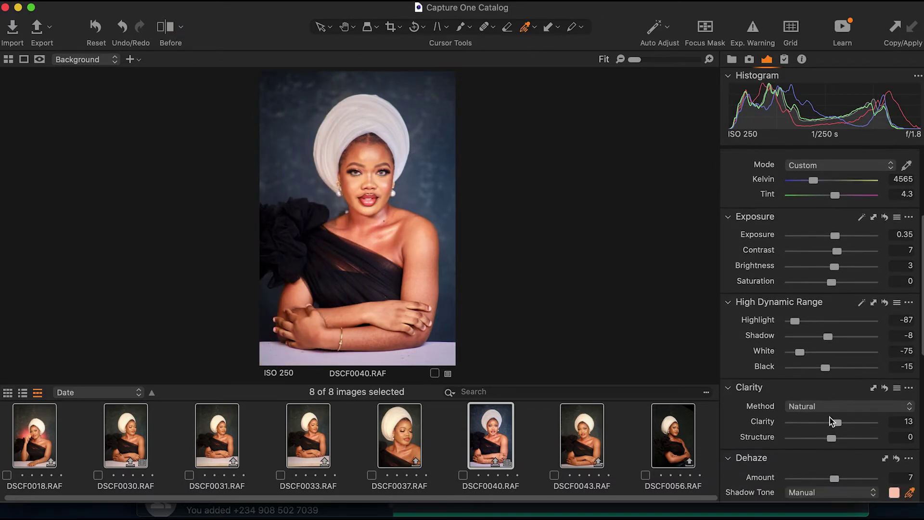
scroll(821, 415, "down", 8)
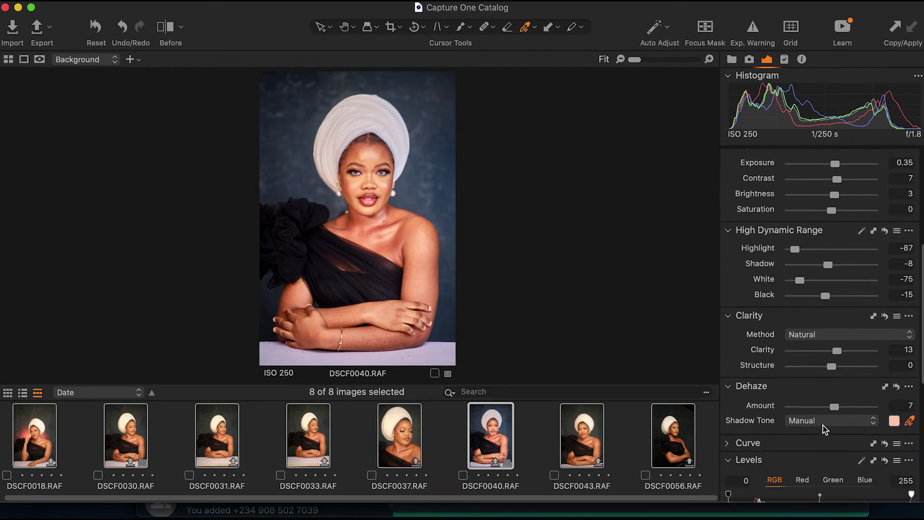
scroll(780, 433, "down", 3)
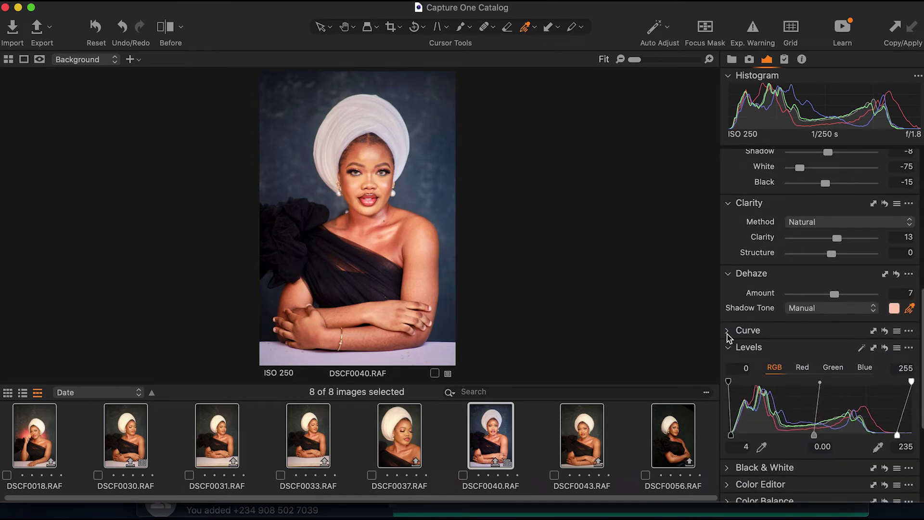
left_click(728, 332)
Switch the Curve tool to Luma and trial midtone and shadow points, leaving the curve straight.
left_click(777, 353)
scroll(818, 414, "down", 3)
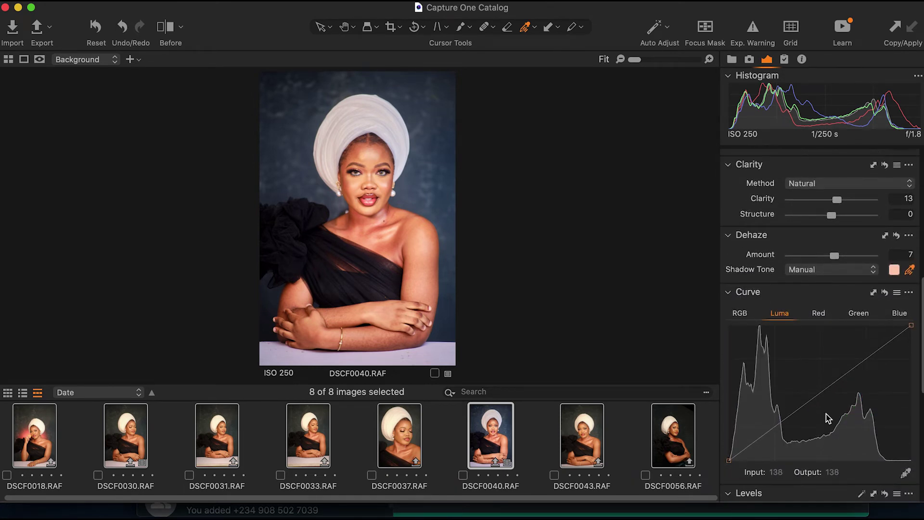
left_click(817, 391)
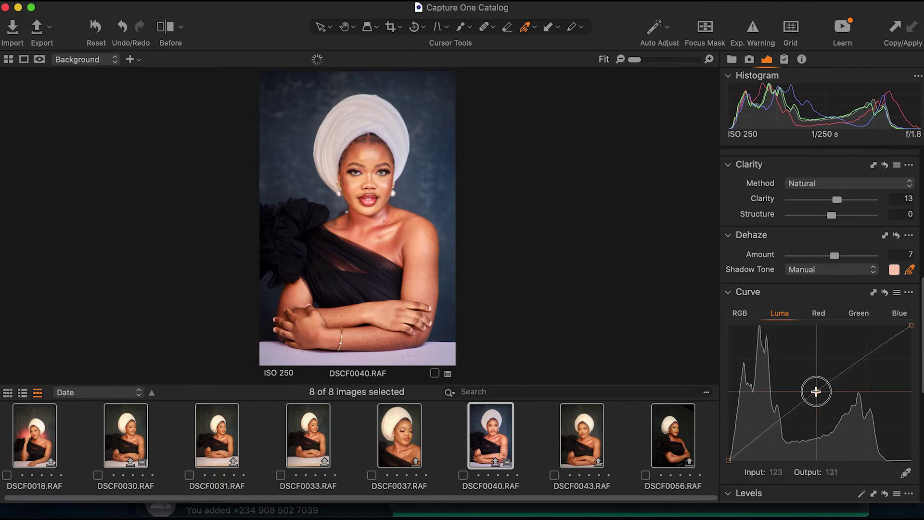
key("super+z")
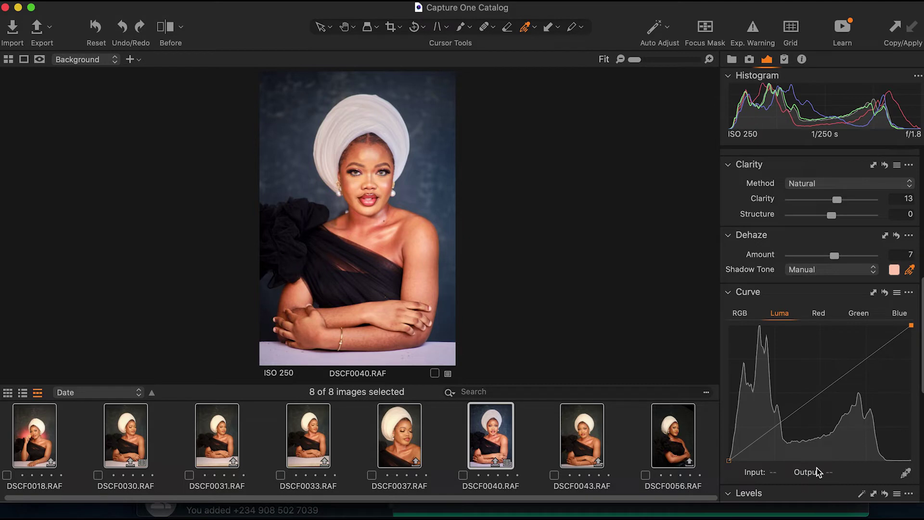
left_click(774, 433)
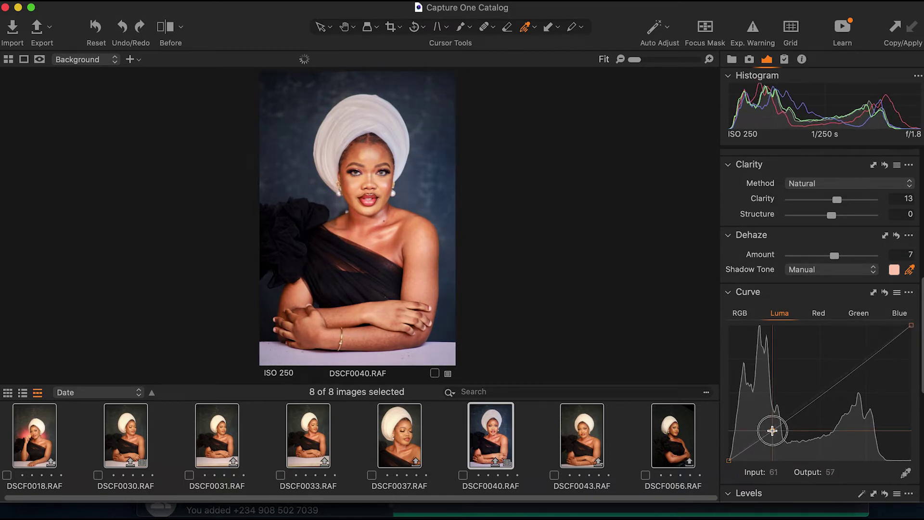
left_click_drag(773, 431, 717, 415)
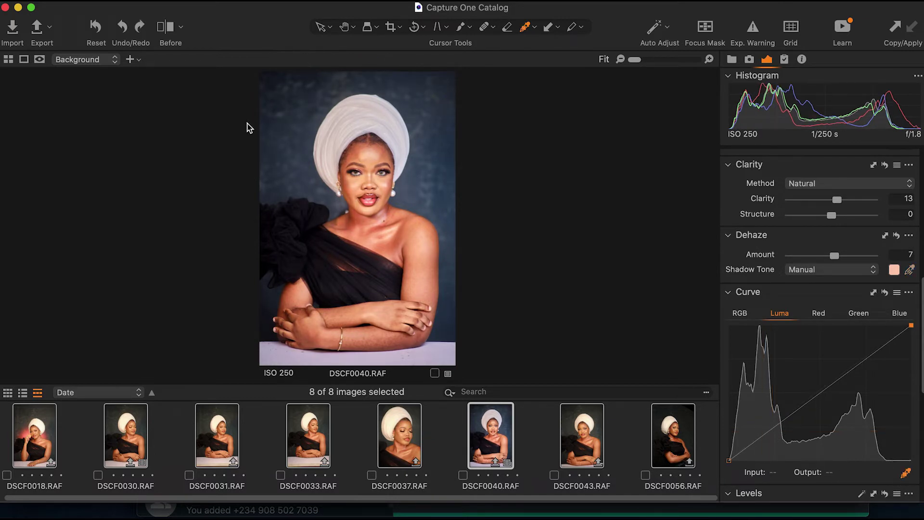
Anchor the Luma curve with an upper-midtone point and a shadow point, undoing the lift.
left_click(356, 190)
left_click_drag(859, 364, 866, 357)
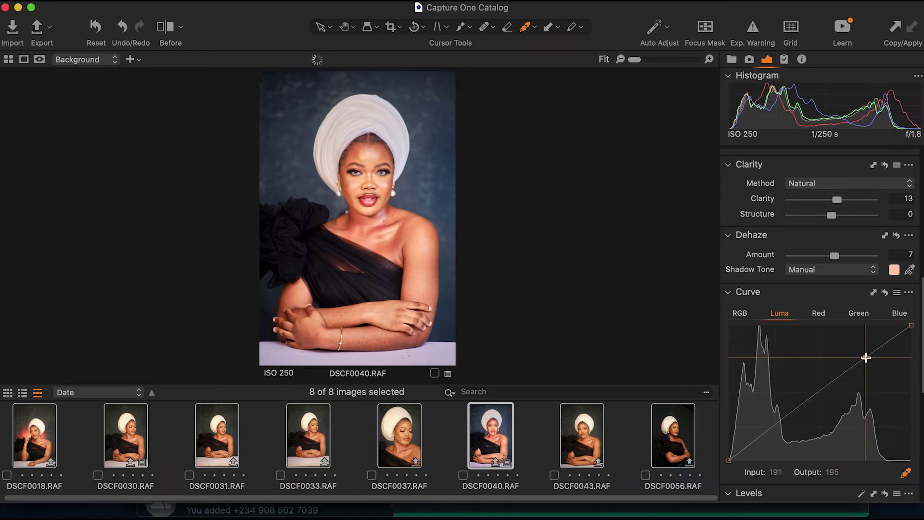
key("super+z")
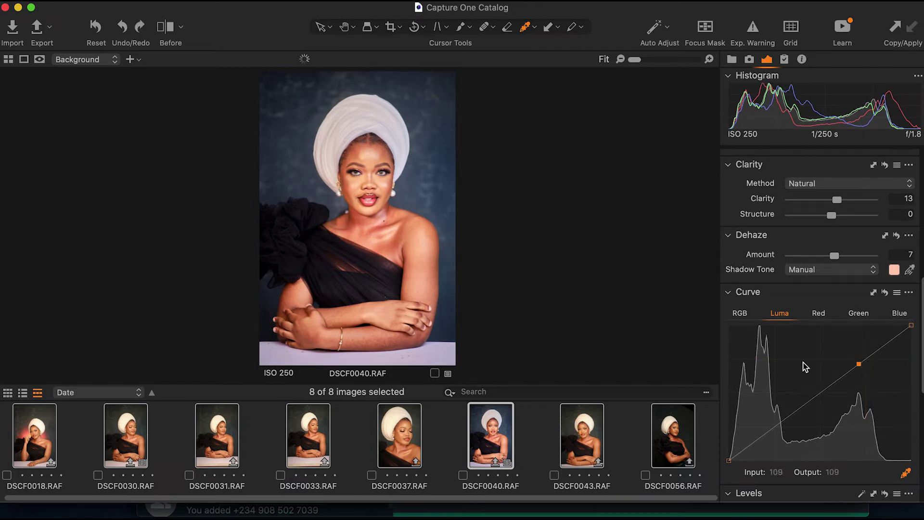
left_click(775, 428)
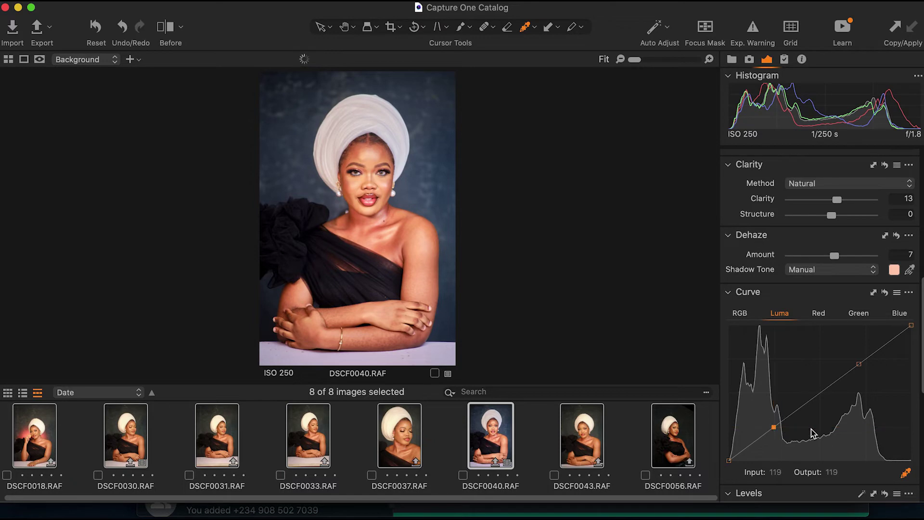
scroll(800, 395, "down", 10)
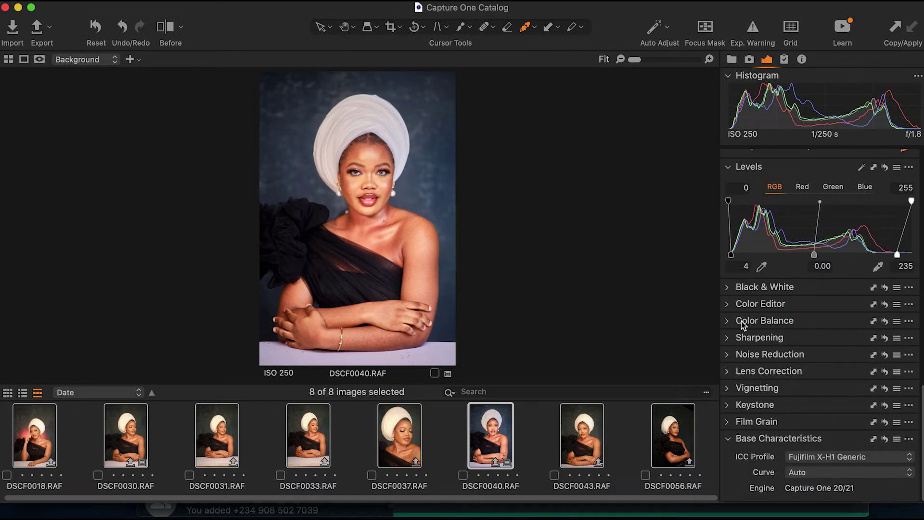
Float Base Characteristics in its own window, previewing film curves but keeping the curve on Auto.
left_click(819, 483)
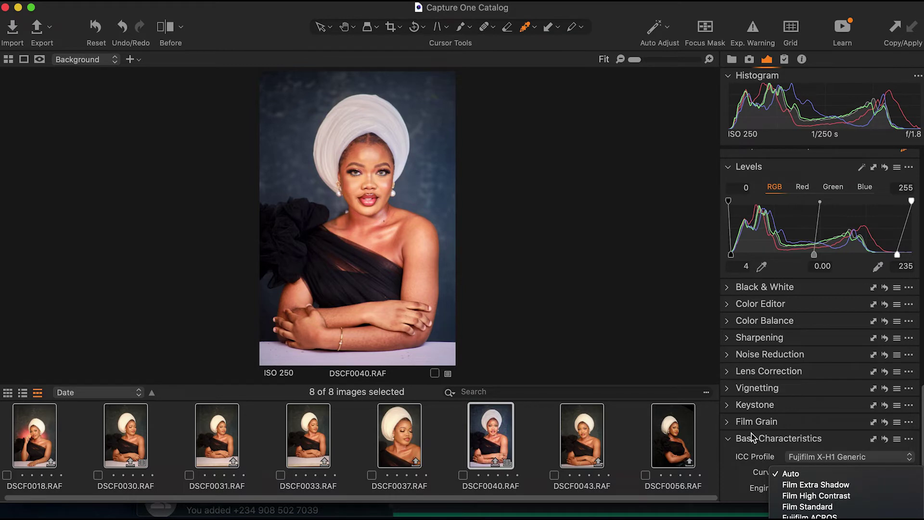
left_click(554, 154)
left_click_drag(752, 438, 569, 175)
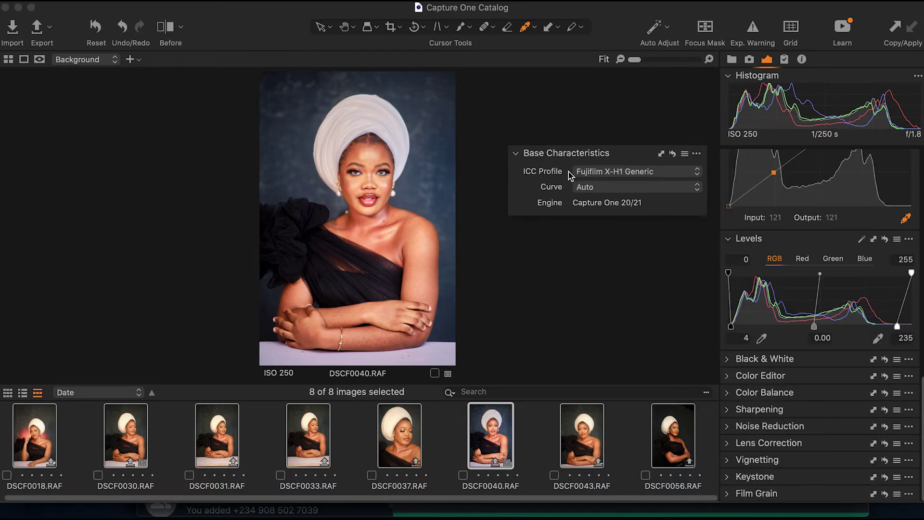
left_click(611, 188)
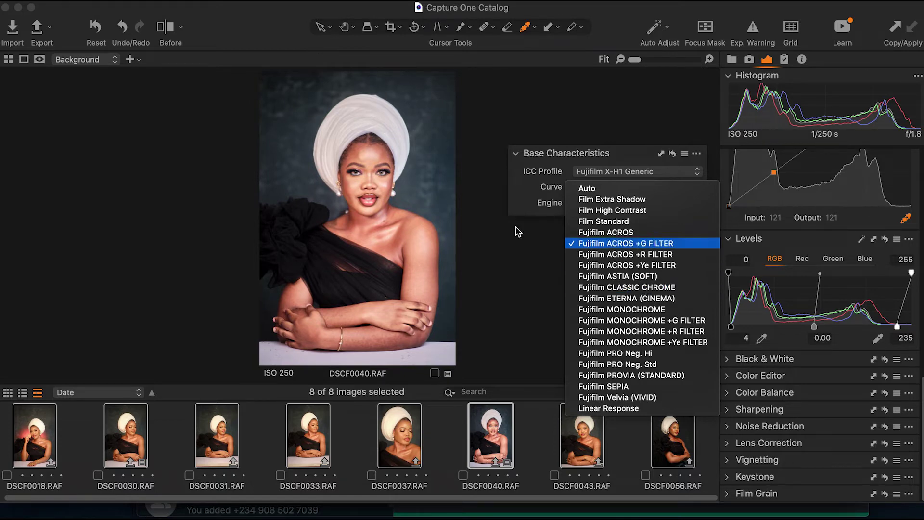
left_click(504, 274)
scroll(819, 202, "up", 5)
scroll(818, 192, "up", 10)
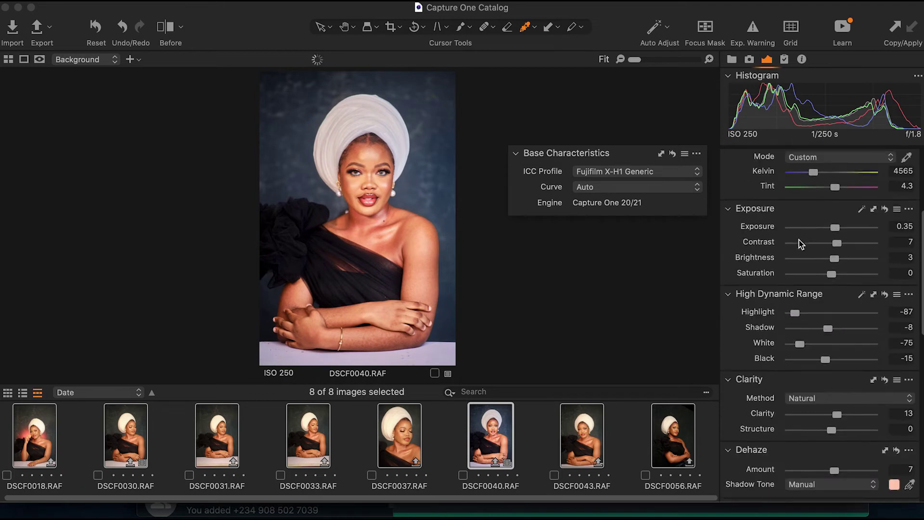
Add a new filled adjustment layer, Adjustment Layer 1, and select it for editing.
left_click(892, 258)
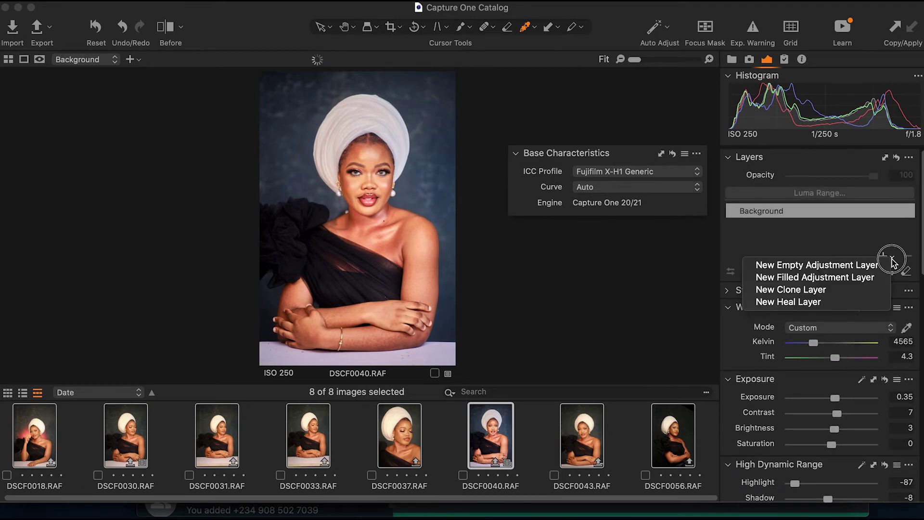
left_click(772, 275)
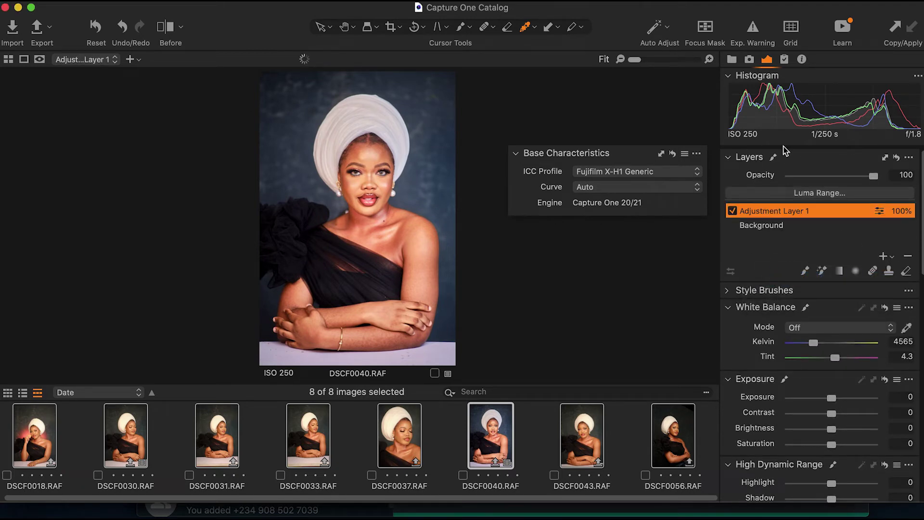
double_click(764, 212)
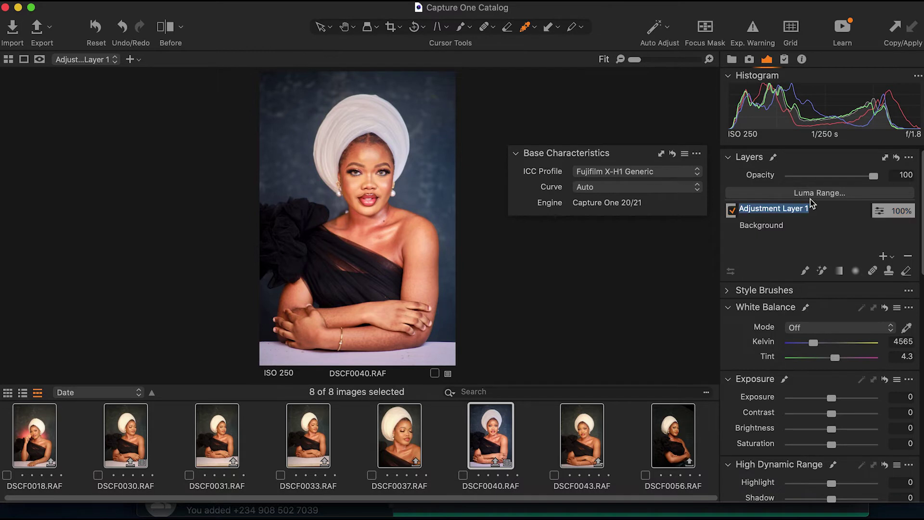
left_click(835, 214)
left_click(824, 240)
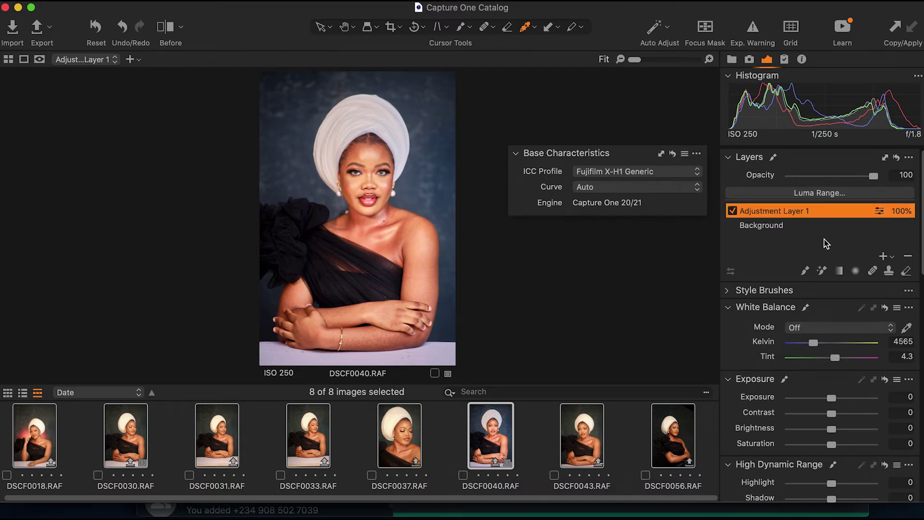
Apply the Fujifilm CLASSIC CHROME base curve and lower the layer opacity to 89.
left_click(614, 188)
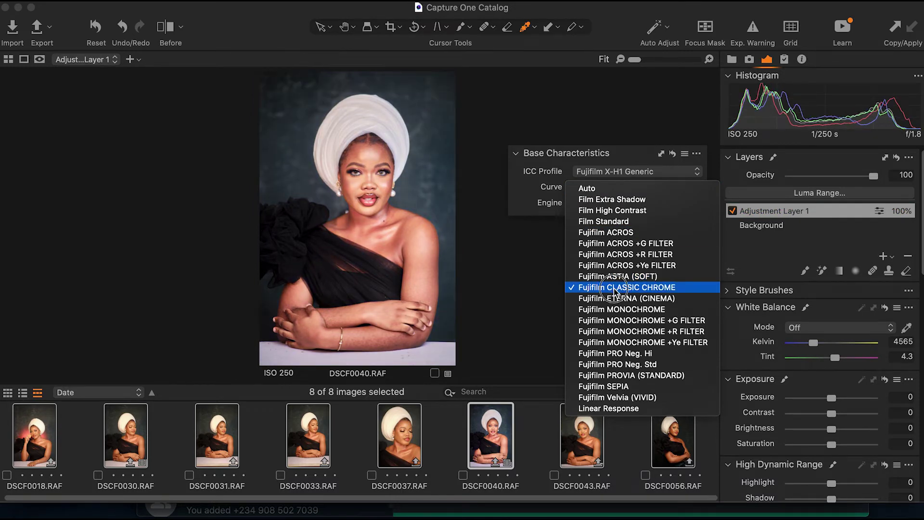
left_click(614, 287)
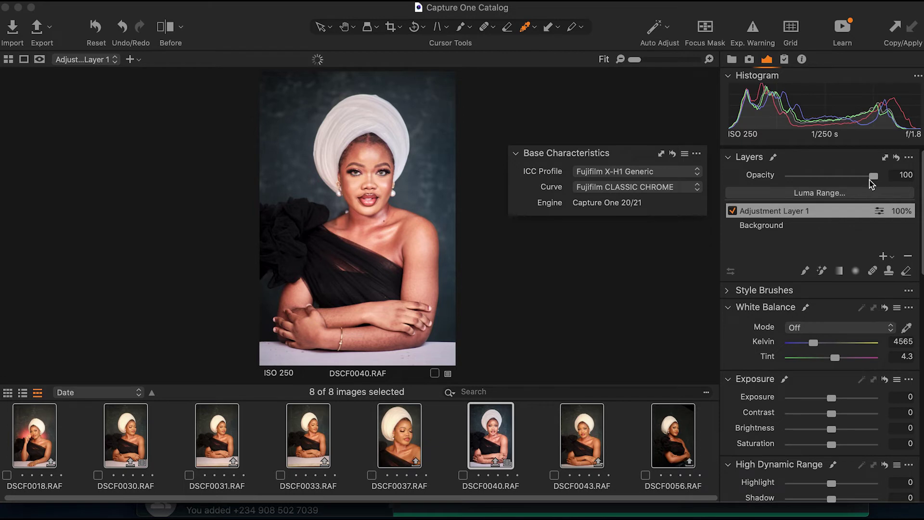
left_click_drag(870, 185, 865, 184)
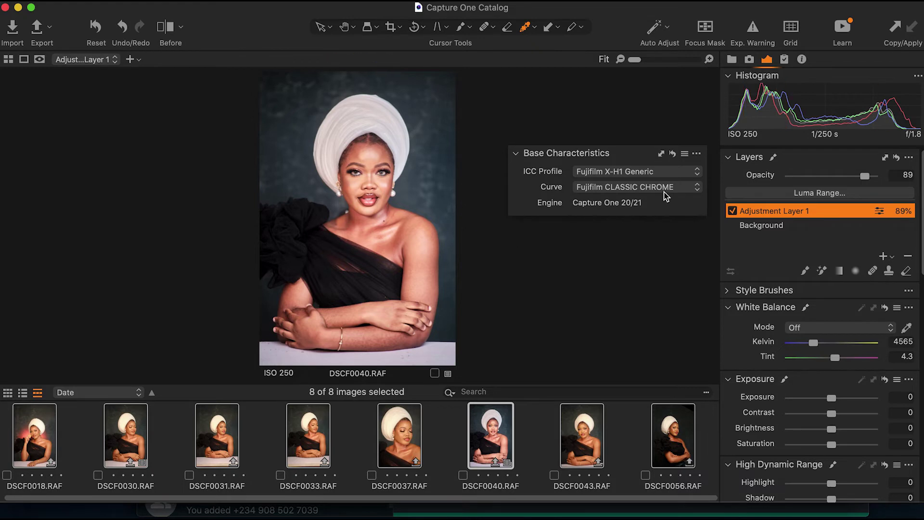
scroll(397, 183, "up", 2)
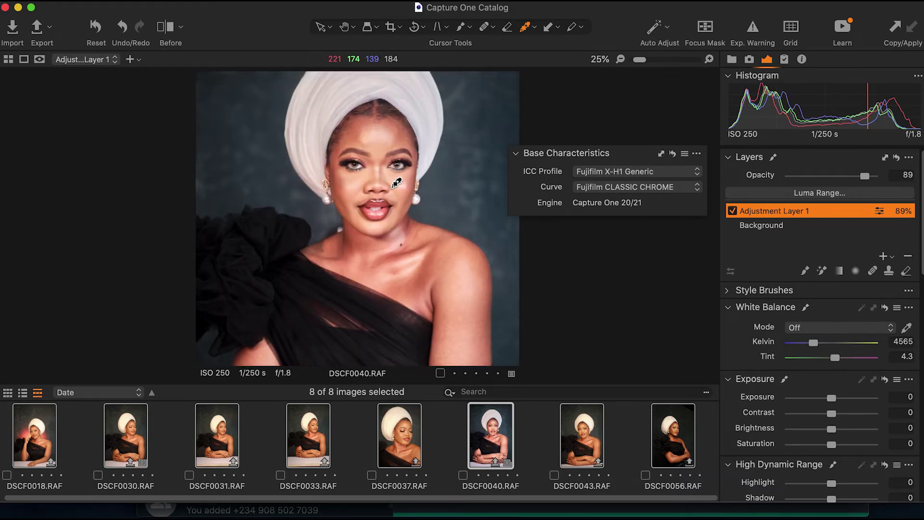
scroll(380, 175, "up", 3)
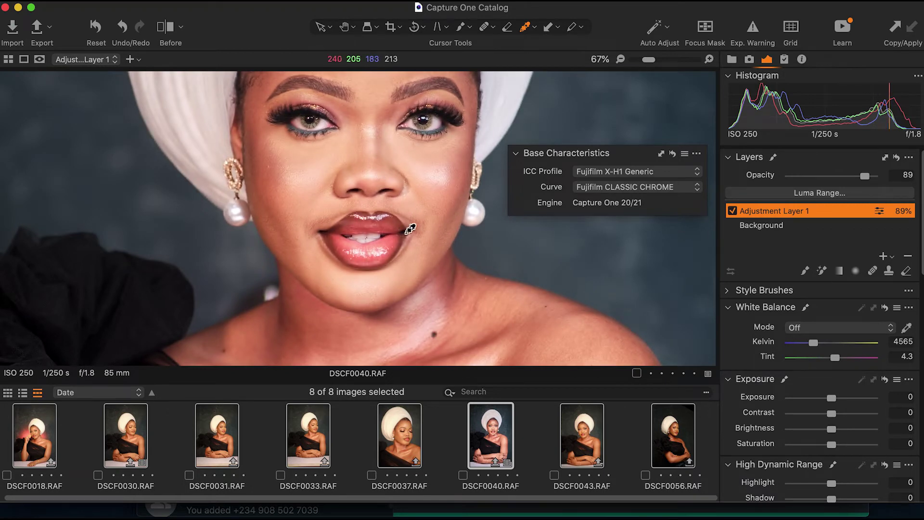
scroll(409, 236, "down", 4)
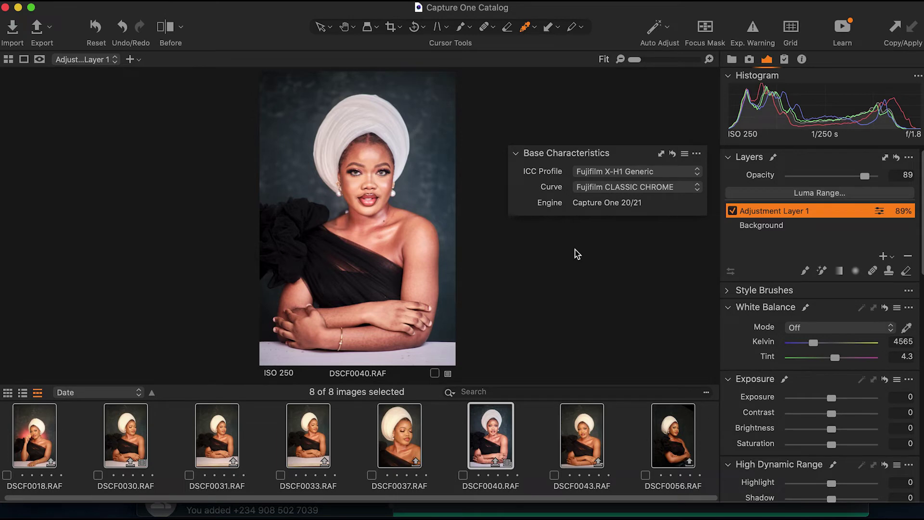
scroll(818, 393, "down", 10)
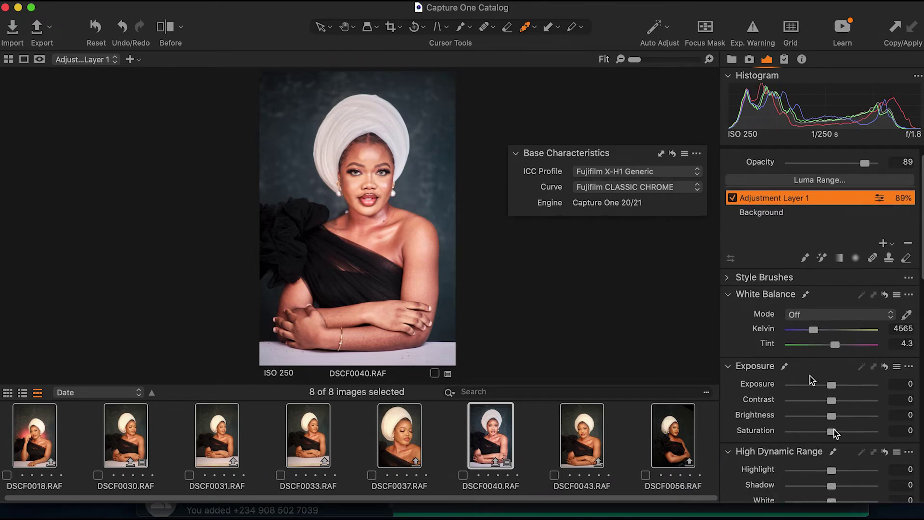
scroll(818, 393, "up", 10)
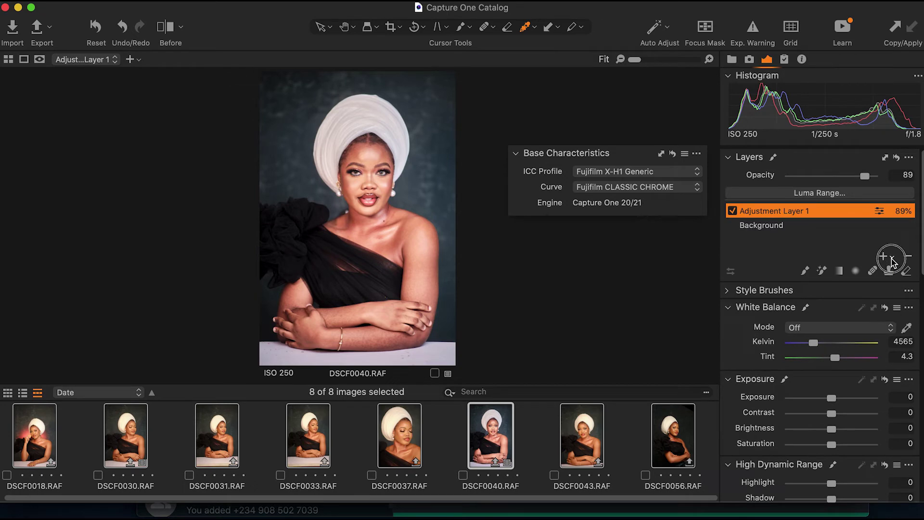
left_click(891, 257)
Add a second filled adjustment layer and expand the Color Editor.
left_click(807, 277)
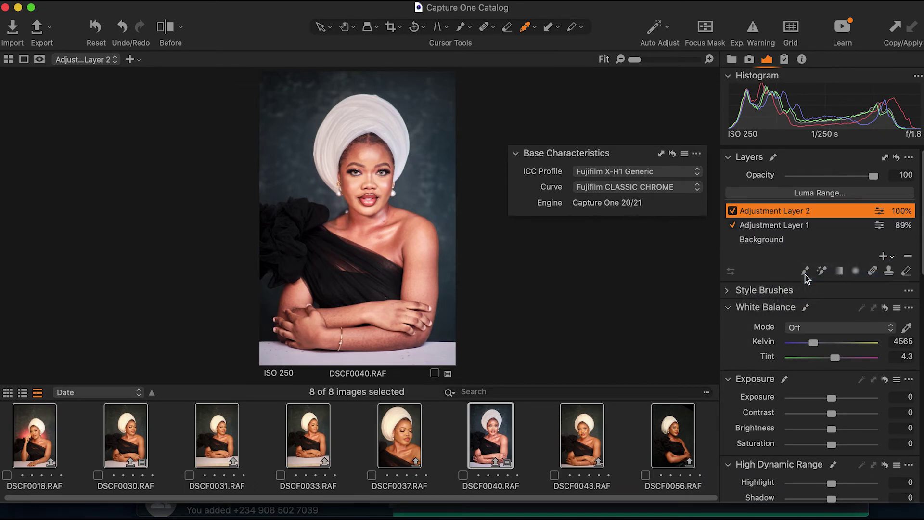
scroll(832, 427, "down", 3)
scroll(830, 424, "down", 15)
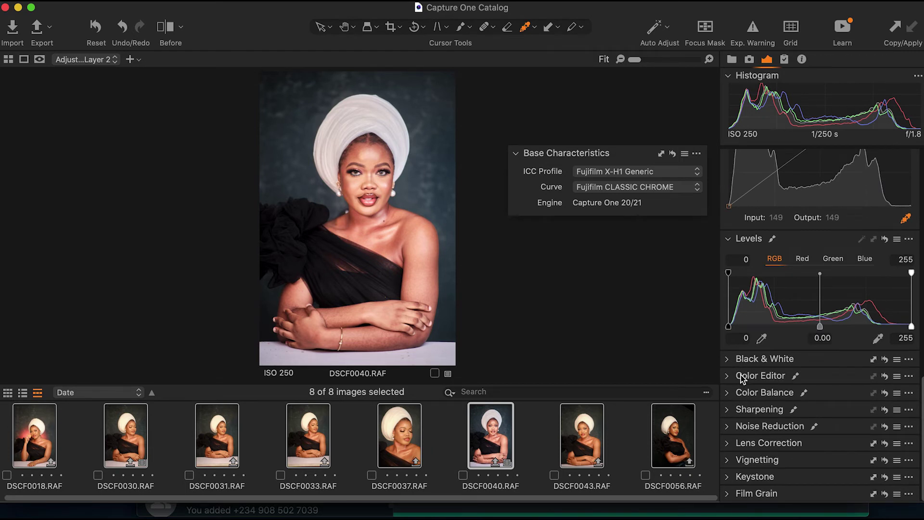
left_click(742, 377)
scroll(818, 423, "down", 1)
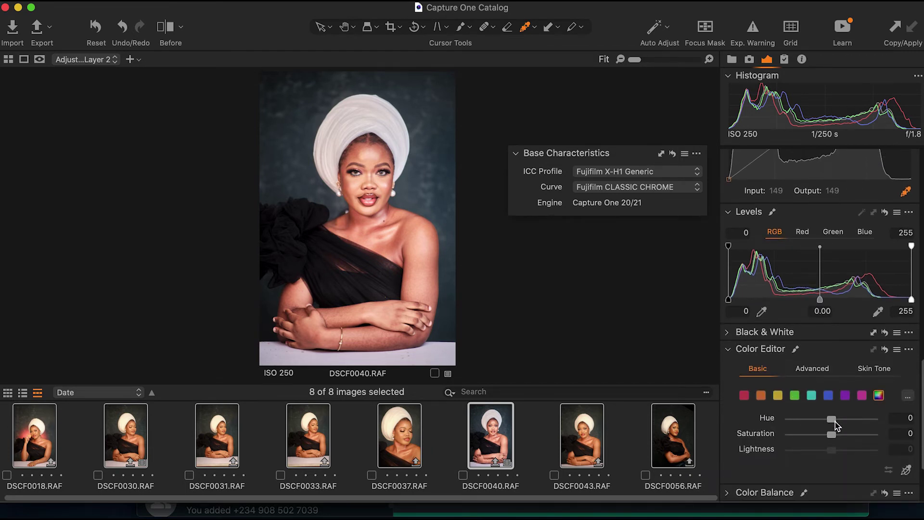
scroll(836, 421, "down", 4)
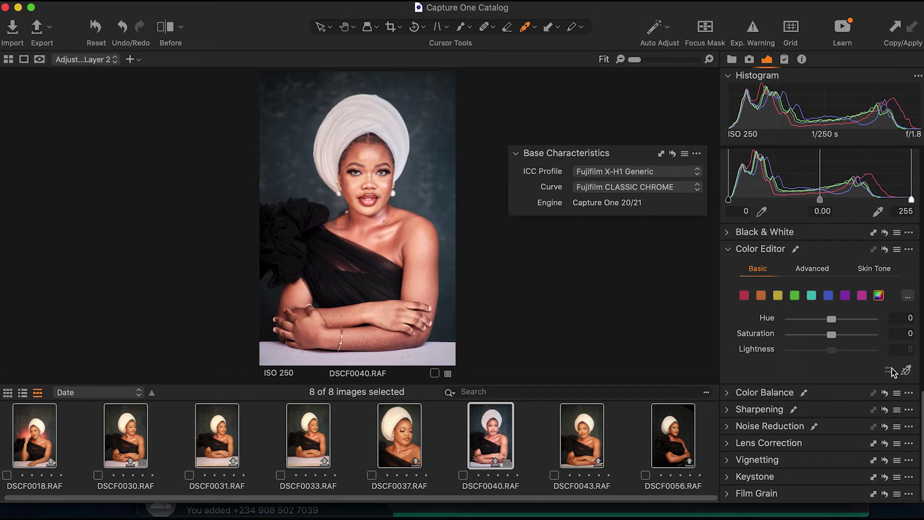
Shift the blues' hue to 10.8 and raise their saturation to 61.1.
left_click(745, 295)
left_click(829, 295)
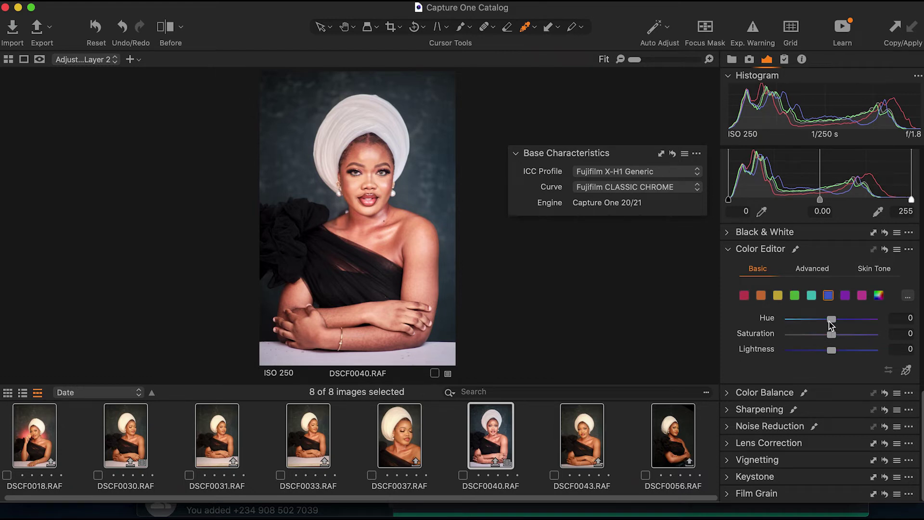
left_click_drag(831, 321, 847, 339)
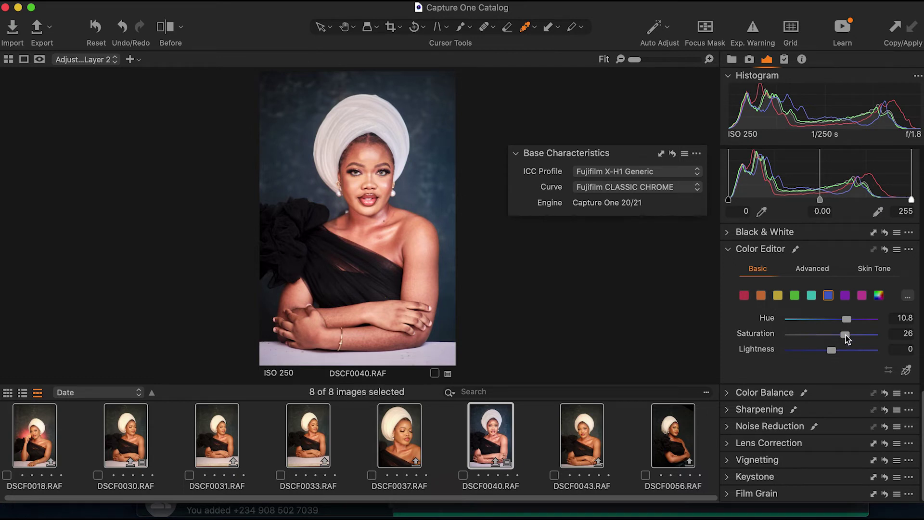
left_click_drag(847, 338, 863, 337)
left_click(778, 296)
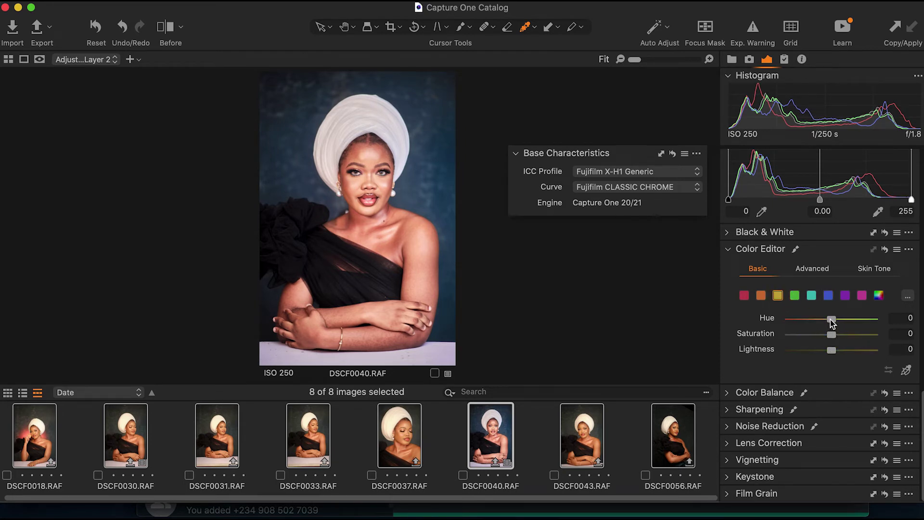
Set the yellow hue to 21.2 and reset the orange hue back to zero.
left_click_drag(832, 321, 759, 332)
double_click(789, 319)
left_click_drag(838, 323, 866, 320)
left_click(764, 294)
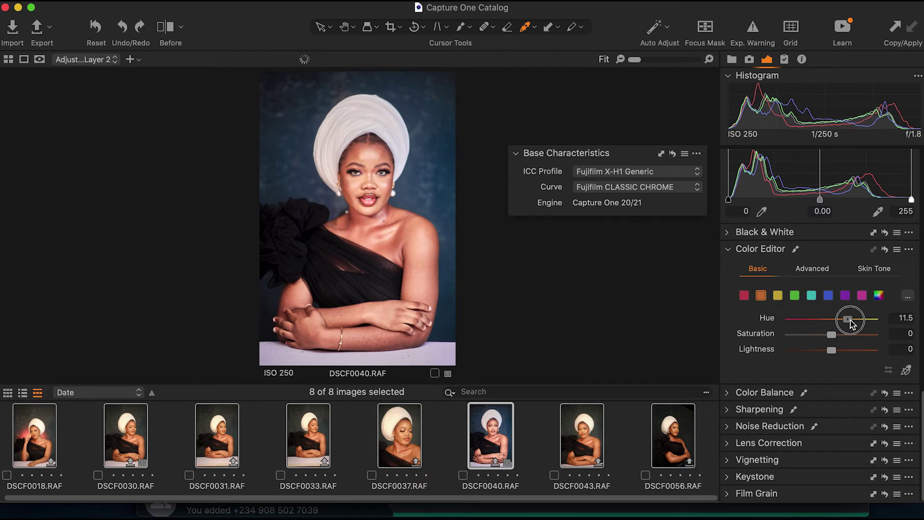
left_click_drag(852, 324, 847, 322)
scroll(362, 204, "up", 3)
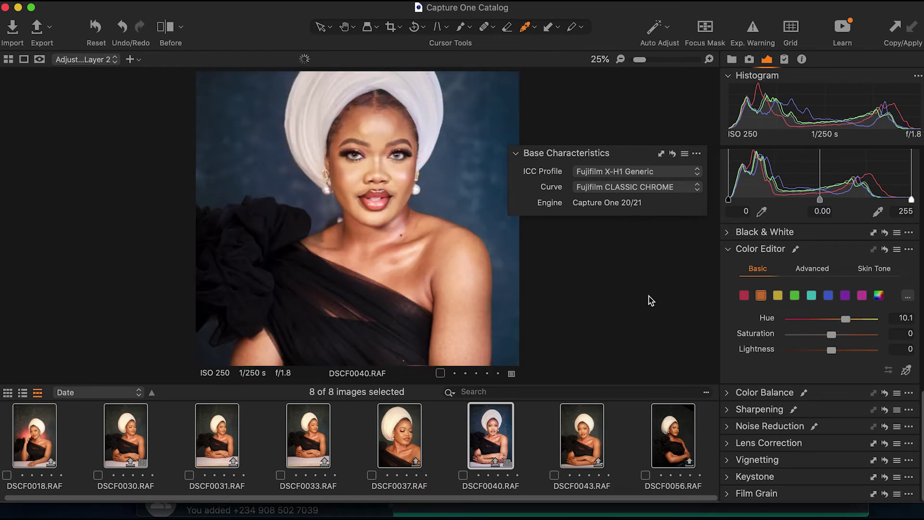
double_click(749, 309)
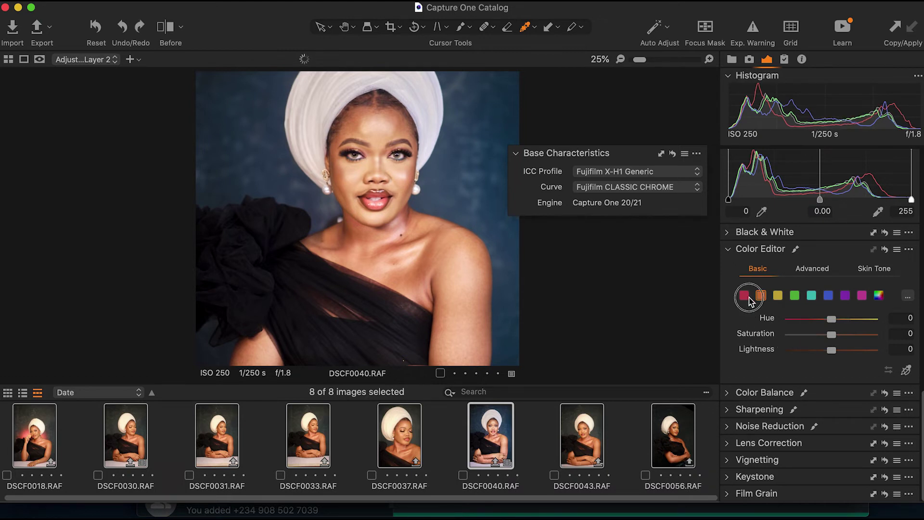
Adjust the reds to hue 0.4 and saturation -6.3, then bring up the Skin Tone editor.
left_click(746, 297)
left_click_drag(835, 324, 827, 340)
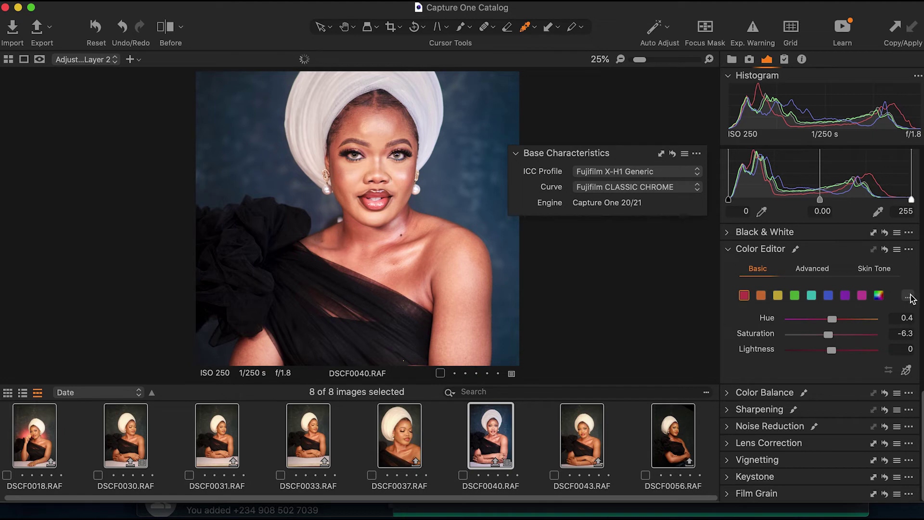
left_click(870, 265)
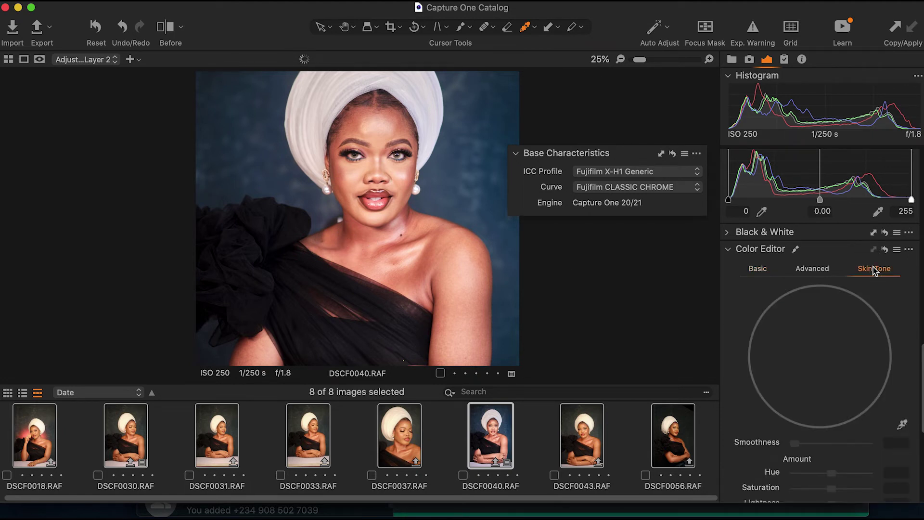
Sample the skin tone from the model's face and preview the selected colour range zoomed in.
left_click(902, 426)
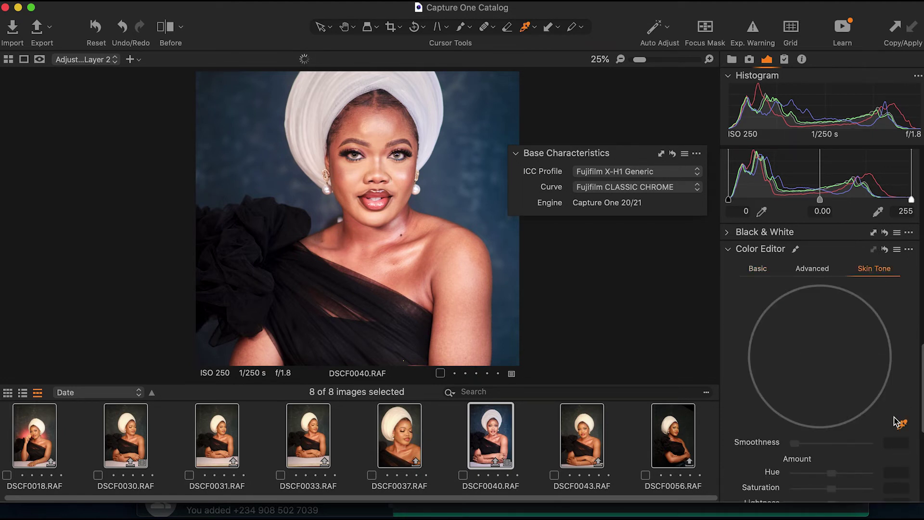
left_click(377, 126)
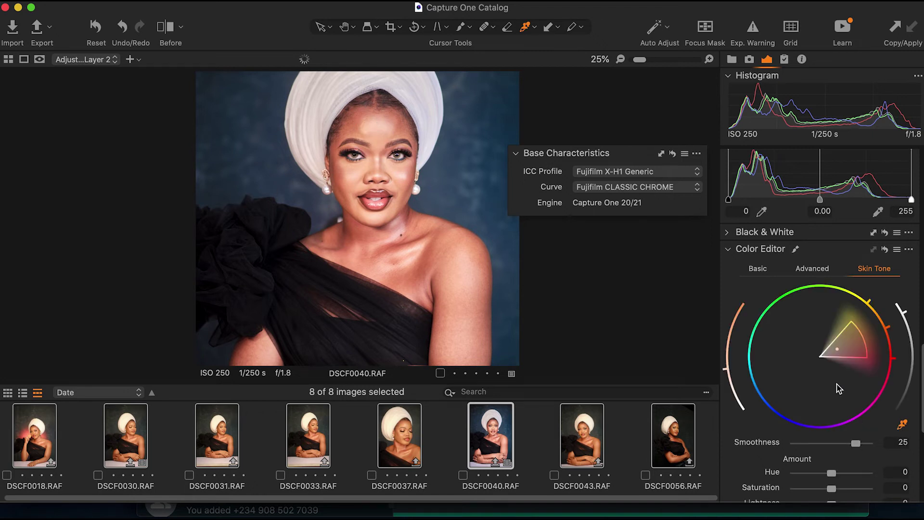
key("super+0")
scroll(844, 452, "down", 4)
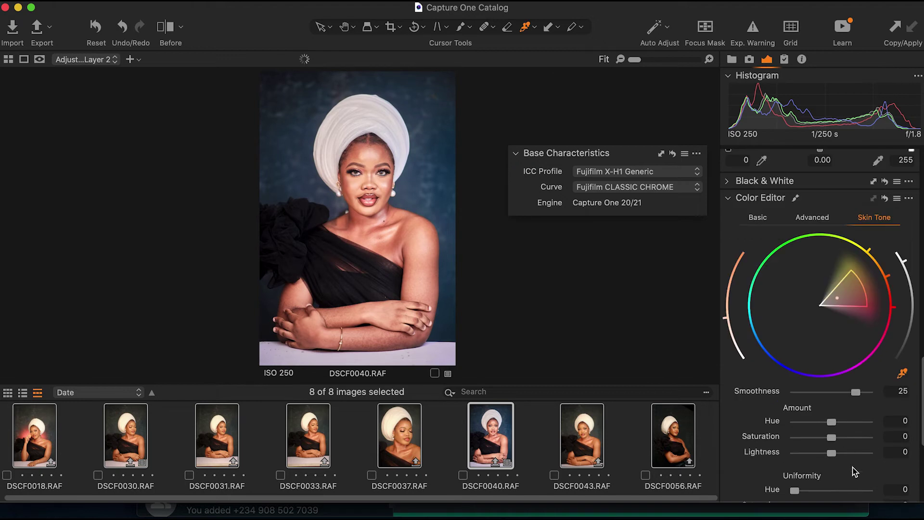
scroll(844, 452, "down", 3)
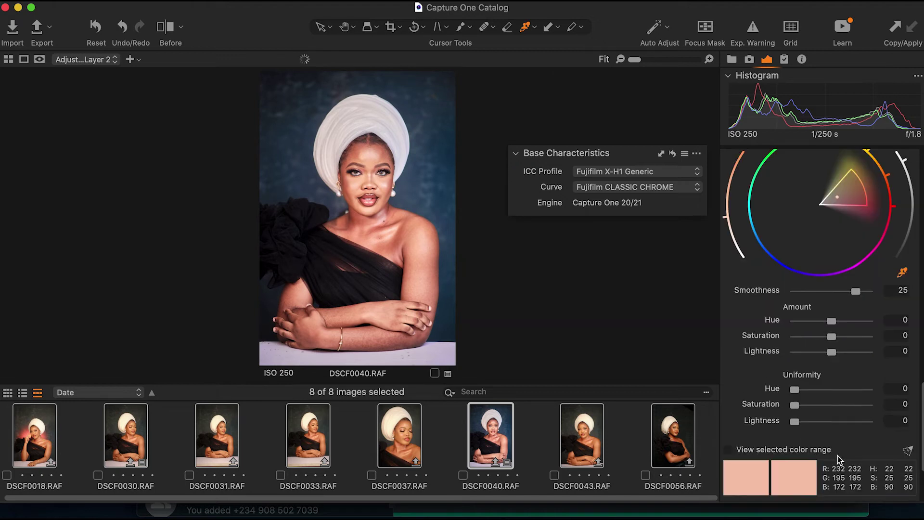
left_click(729, 446)
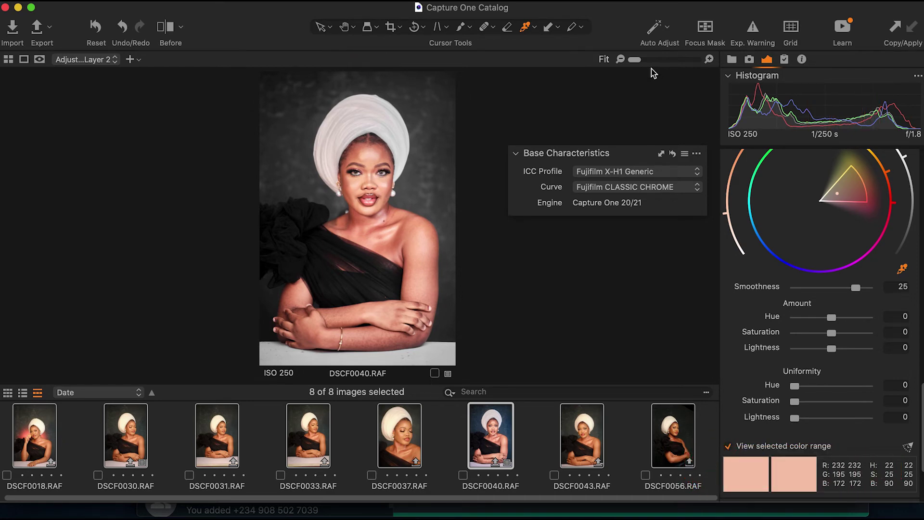
left_click(636, 60)
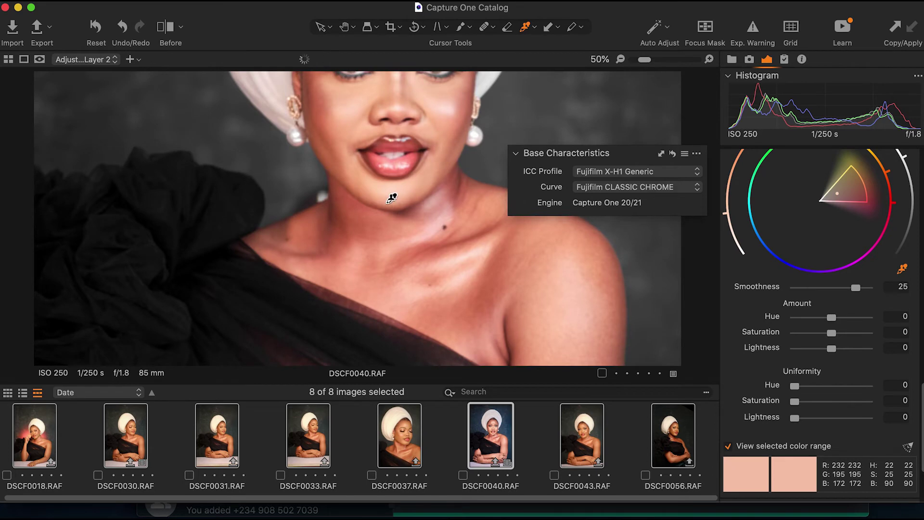
scroll(392, 198, "up", 3)
scroll(392, 198, "down", 5)
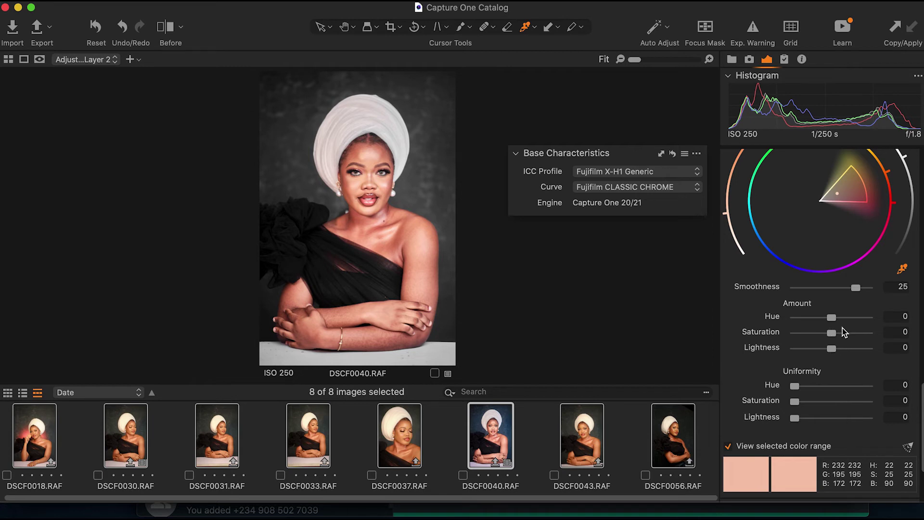
Set skin Amount hue 0.1 and lightness 5.3, Uniformity hue 3 and saturation 37.1.
left_click_drag(834, 321, 850, 324)
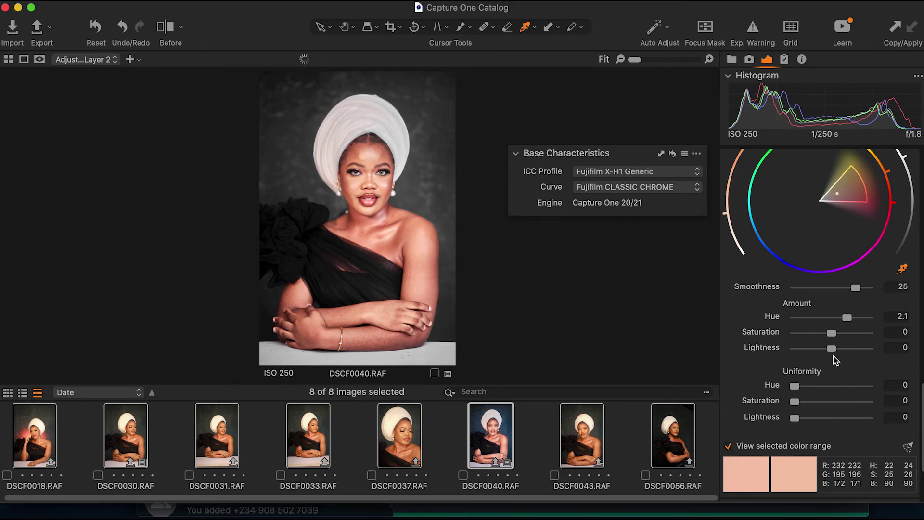
left_click_drag(833, 348, 855, 348)
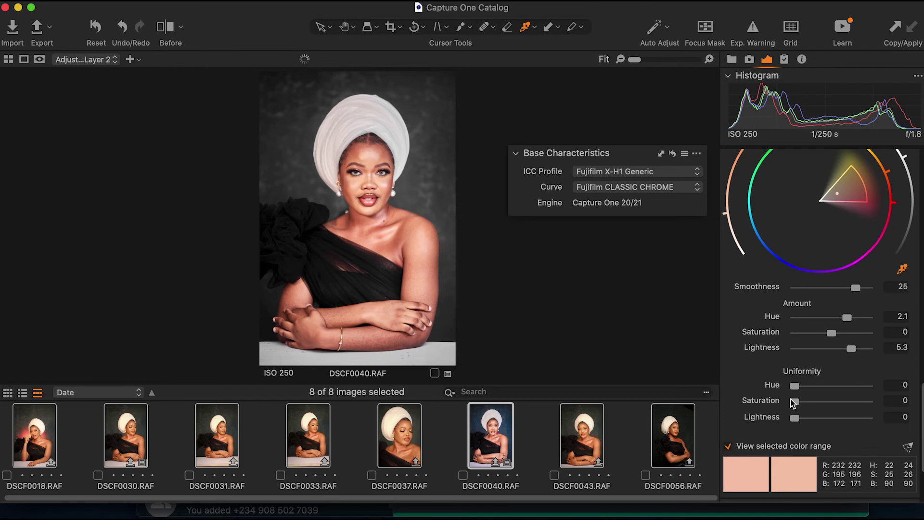
left_click_drag(795, 387, 810, 393)
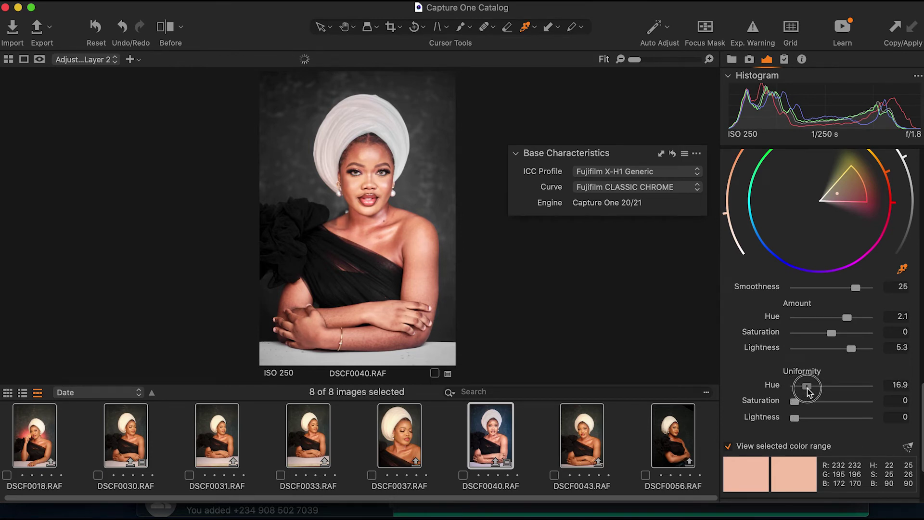
left_click_drag(809, 393, 810, 393)
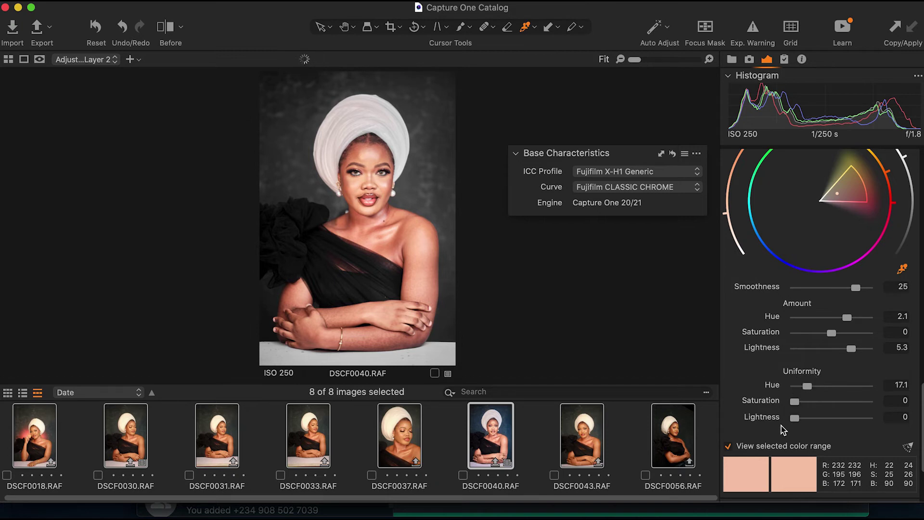
left_click(735, 450)
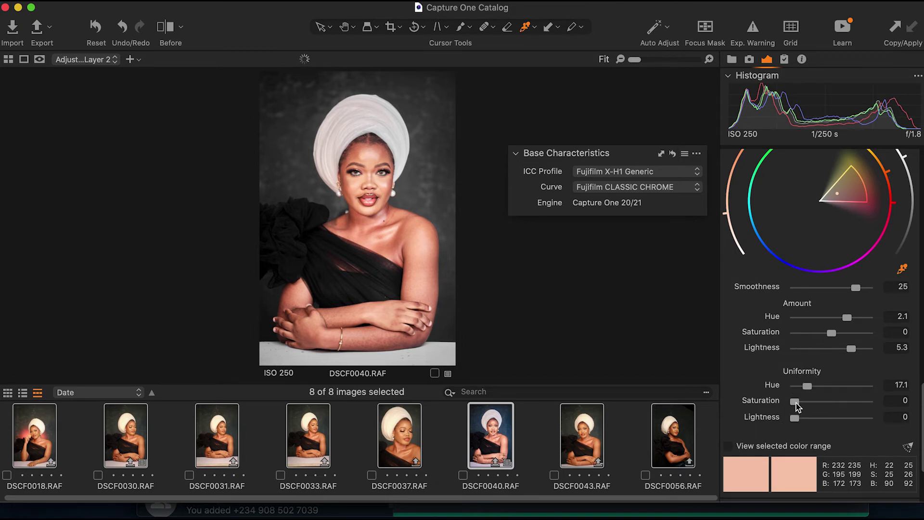
left_click_drag(796, 401, 824, 406)
left_click(164, 28)
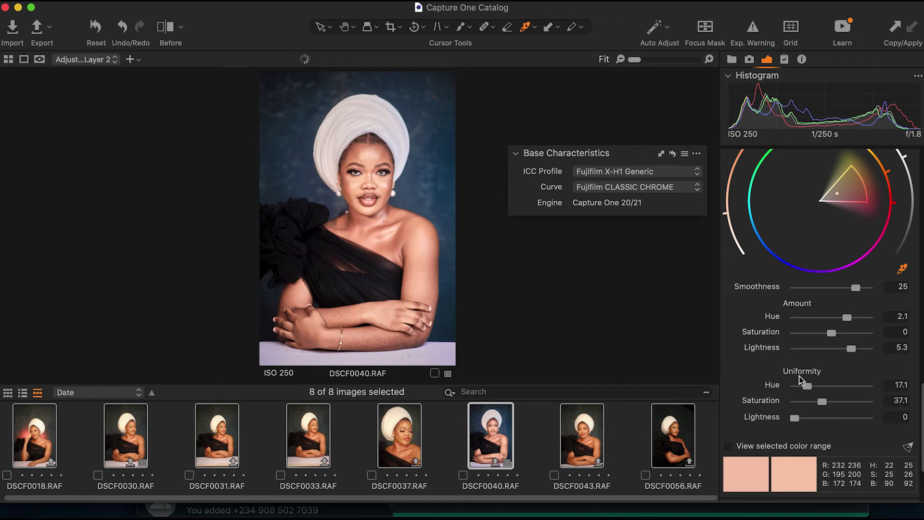
left_click_drag(847, 324, 832, 330)
left_click_drag(808, 388, 798, 394)
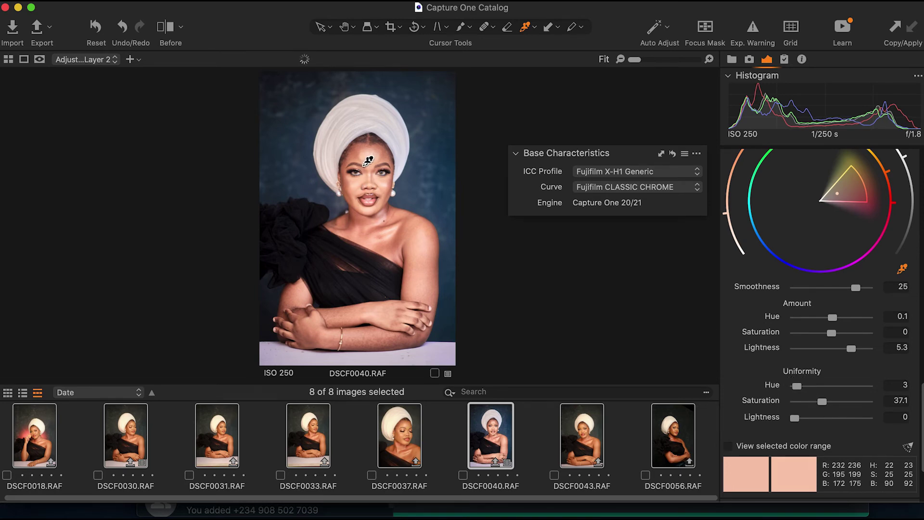
Compare against the original in split view and reset skin saturation uniformity to 0.
scroll(366, 162, "up", 5)
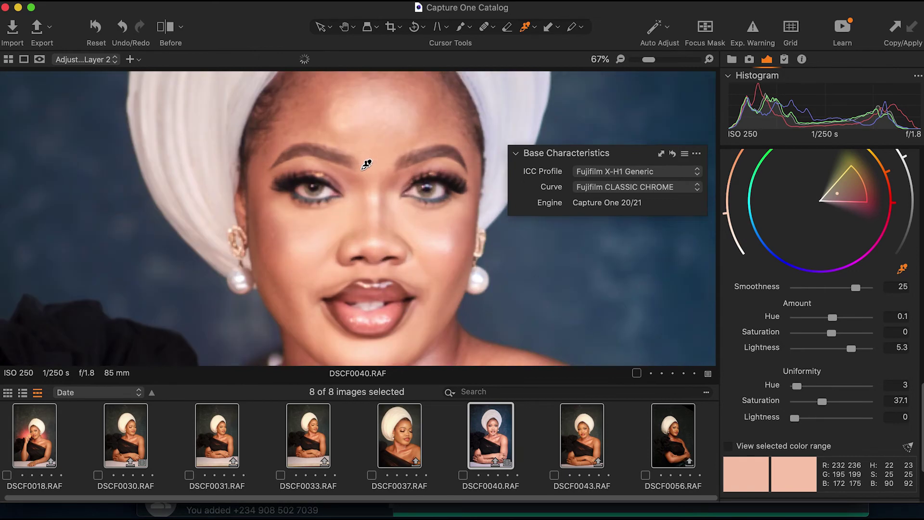
scroll(367, 165, "down", 5)
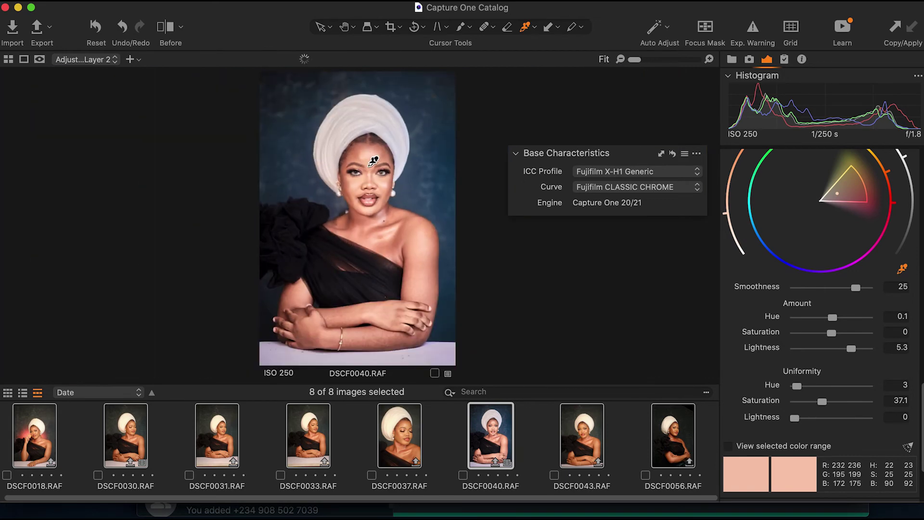
left_click(165, 27)
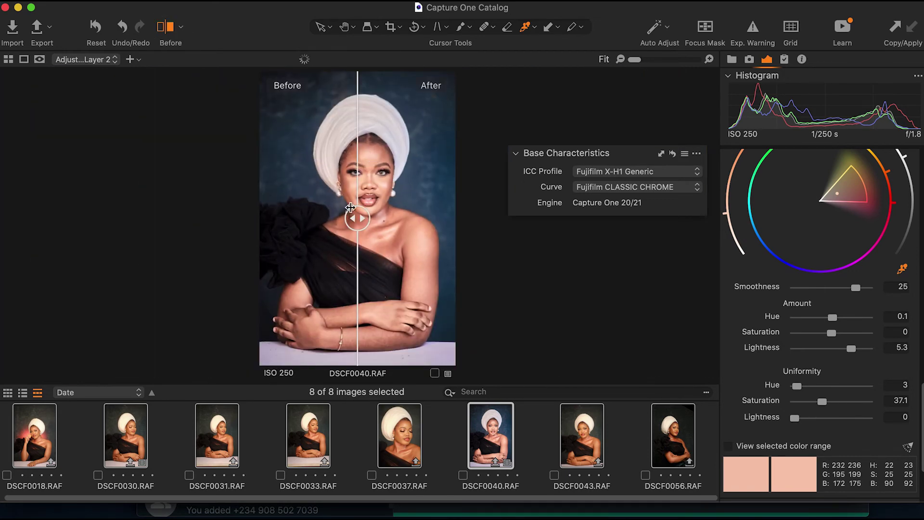
left_click_drag(357, 219, 260, 227)
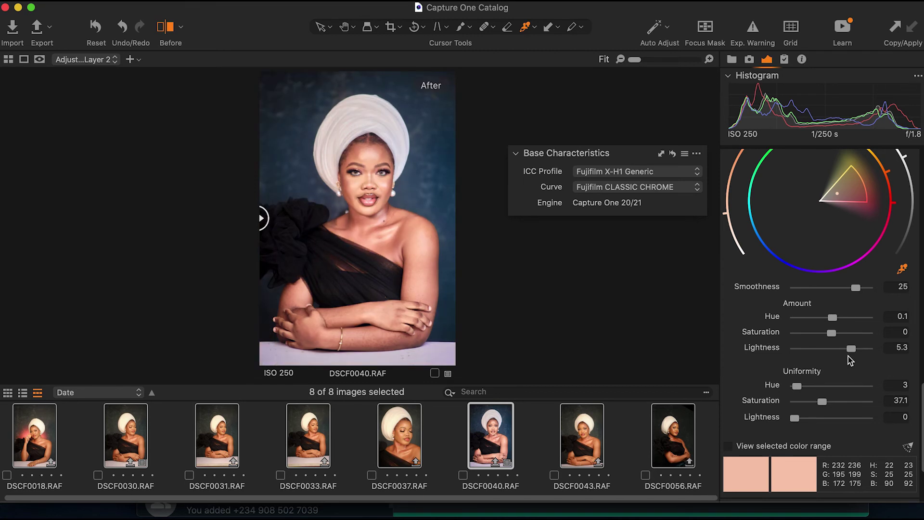
left_click_drag(824, 402, 748, 407)
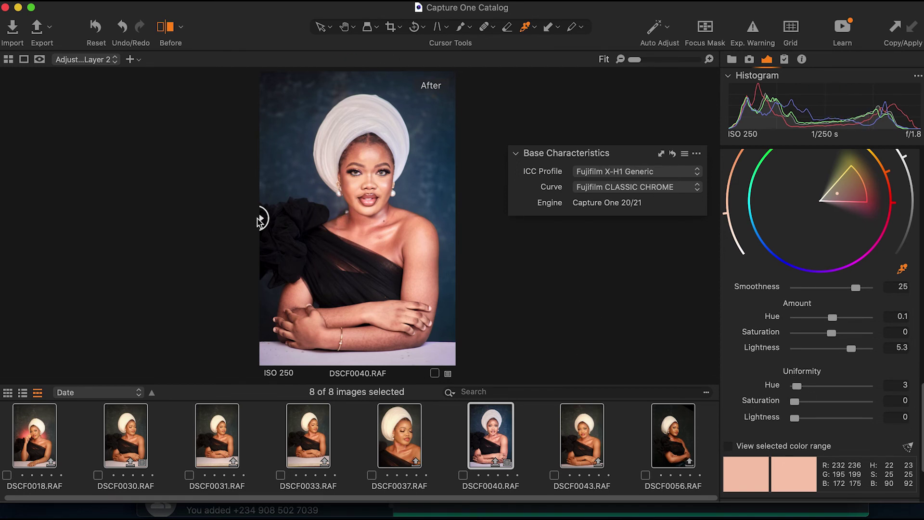
mouse_move(265, 221)
left_mouse_down()
mouse_move(479, 243)
mouse_move(247, 230)
mouse_move(443, 227)
mouse_move(319, 215)
mouse_move(401, 228)
mouse_move(312, 216)
mouse_move(319, 227)
mouse_move(264, 223)
left_mouse_up()
Reduce skin lightness to 0.4 and hue to -0.6, then turn off the Before view.
left_click_drag(851, 353, 834, 356)
left_click_drag(835, 320, 826, 319)
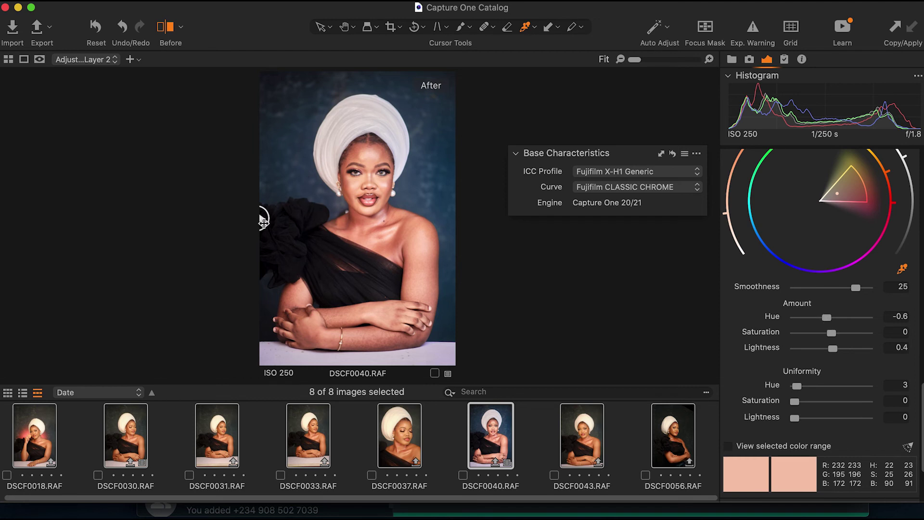
left_click_drag(264, 218, 269, 236)
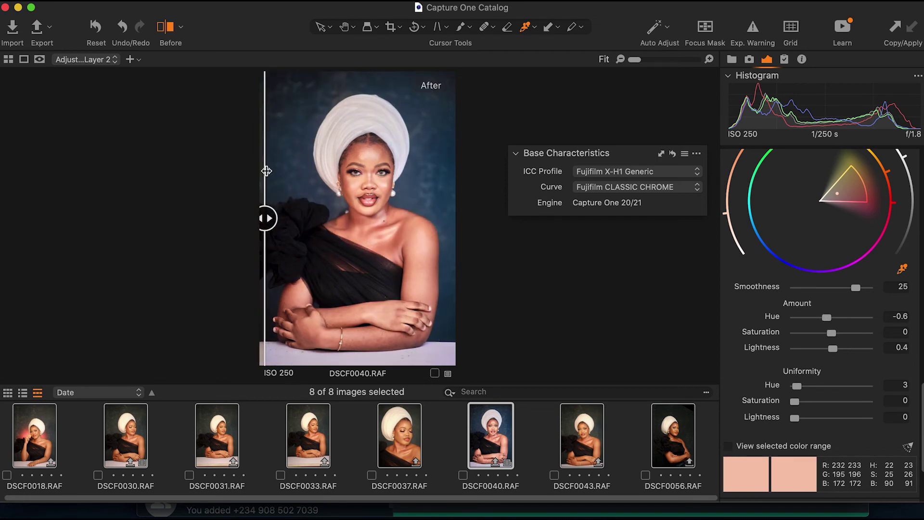
left_click(168, 27)
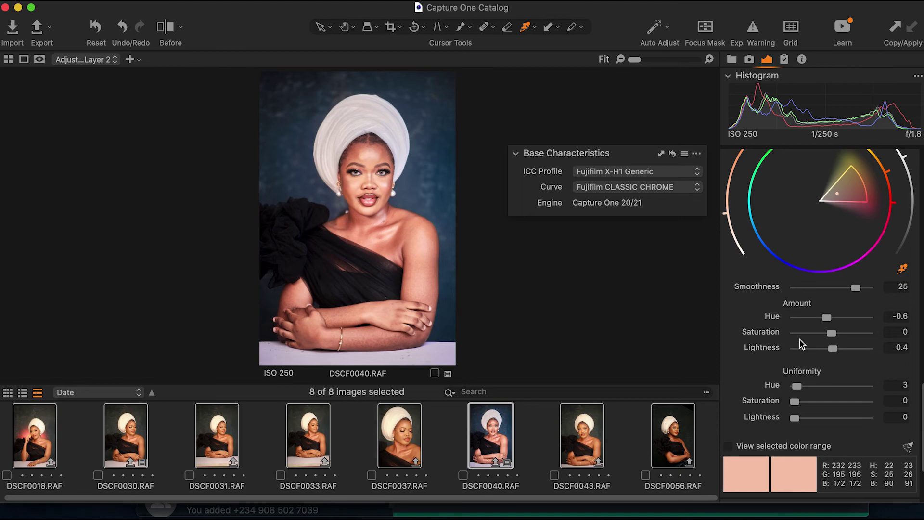
scroll(798, 339, "up", 1)
scroll(797, 342, "up", 5)
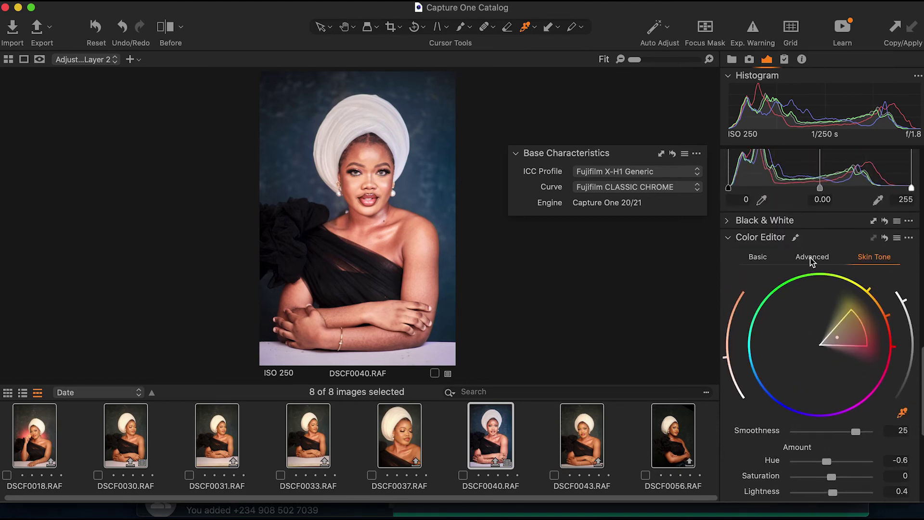
Set the orange saturation to 2 in the advanced Color Editor.
left_click(813, 258)
scroll(396, 198, "up", 5)
scroll(369, 200, "down", 4)
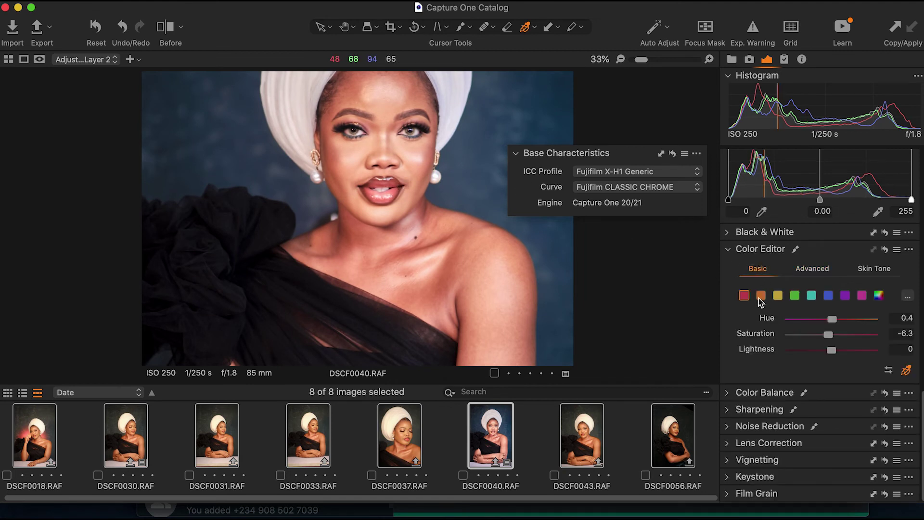
left_click(762, 295)
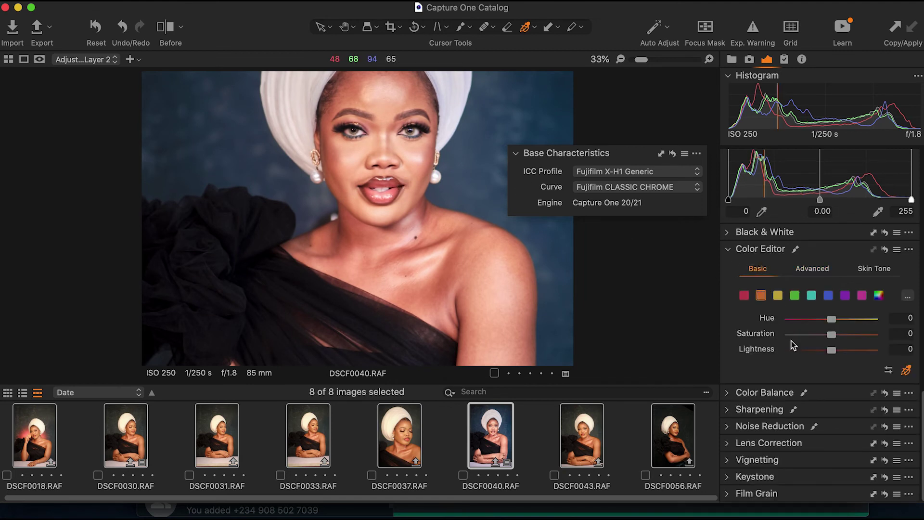
left_click_drag(831, 335, 833, 334)
left_click(897, 334)
type("2")
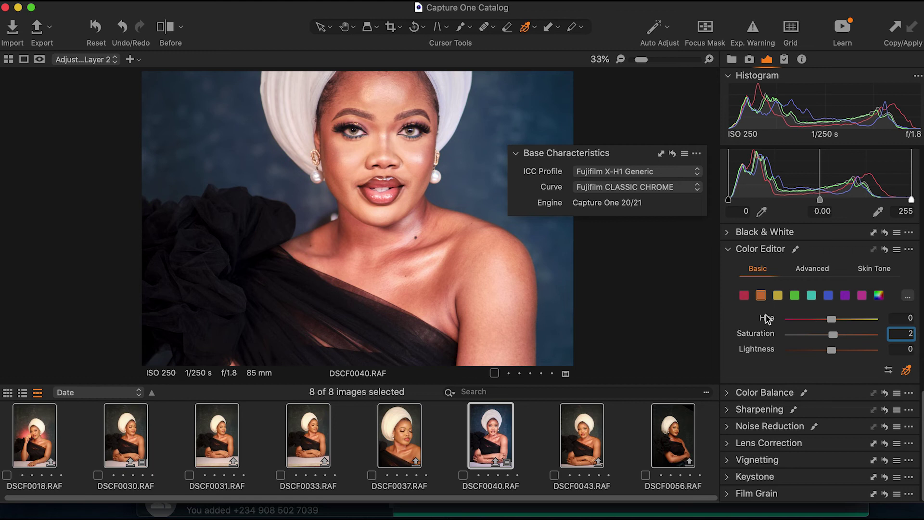
Raise the yellow saturation to 6.4 and review the blue range's hue and saturation.
left_click(778, 295)
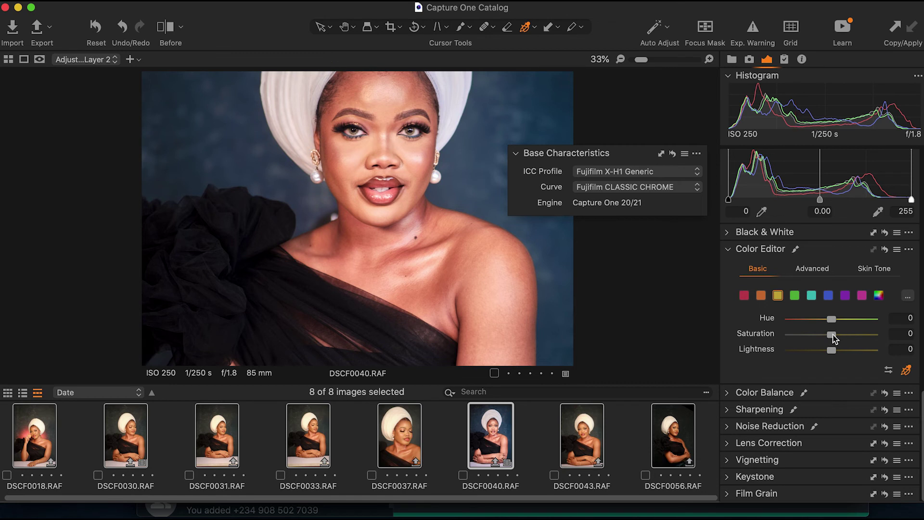
left_click_drag(839, 336, 835, 336)
key("super+0")
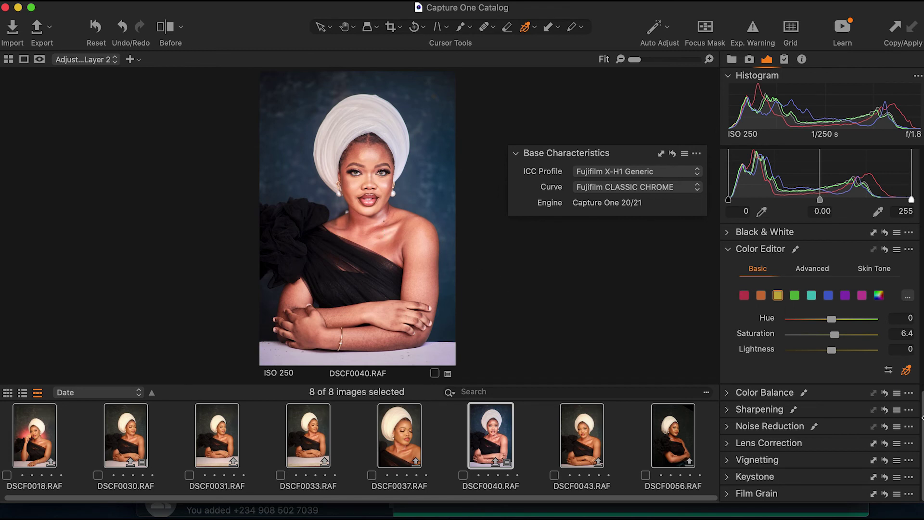
left_click(795, 295)
left_click(829, 296)
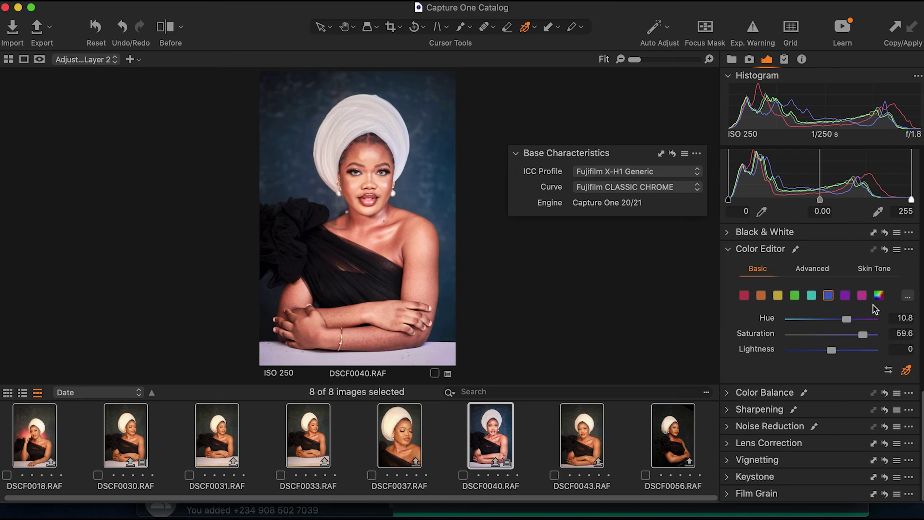
left_click(728, 392)
Shift the midtone colour and lightness on the 3-Way Color Balance wheel.
scroll(816, 457, "down", 5)
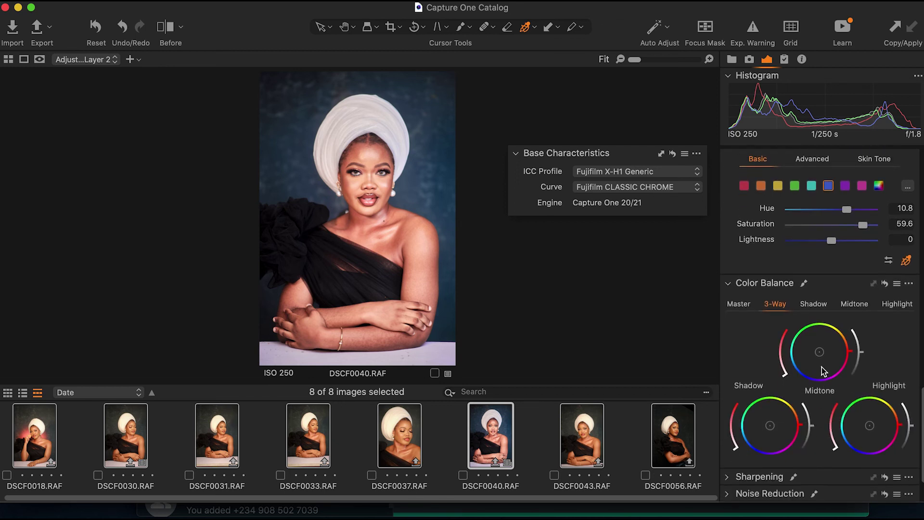
left_click_drag(852, 352, 803, 385)
left_click_drag(784, 372, 783, 371)
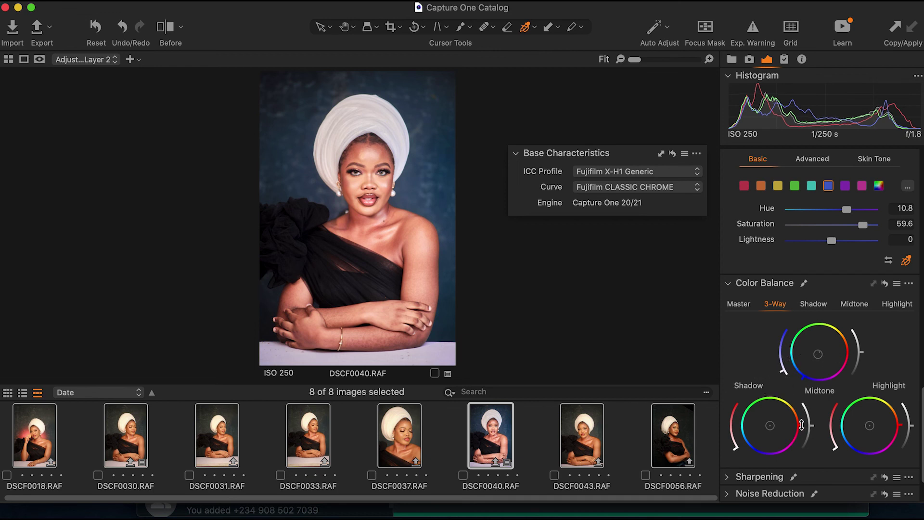
left_click_drag(811, 381, 847, 356)
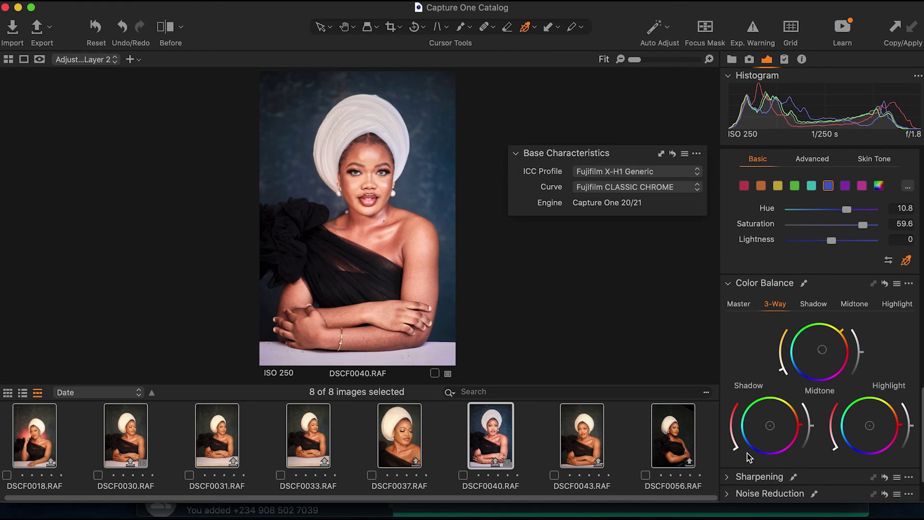
Tint the shadows toward blue and warm the highlights toward orange.
left_click(814, 303)
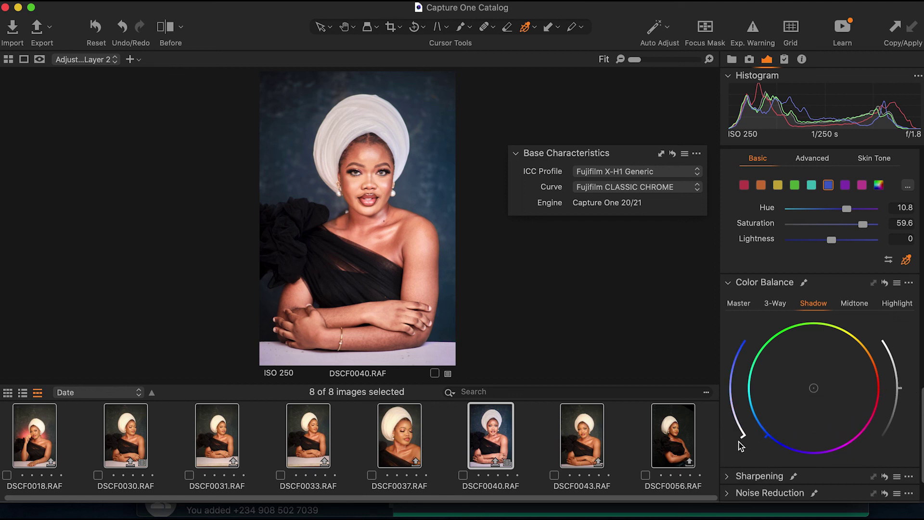
mouse_move(739, 441)
left_mouse_down()
mouse_move(723, 419)
mouse_move(737, 428)
left_mouse_up()
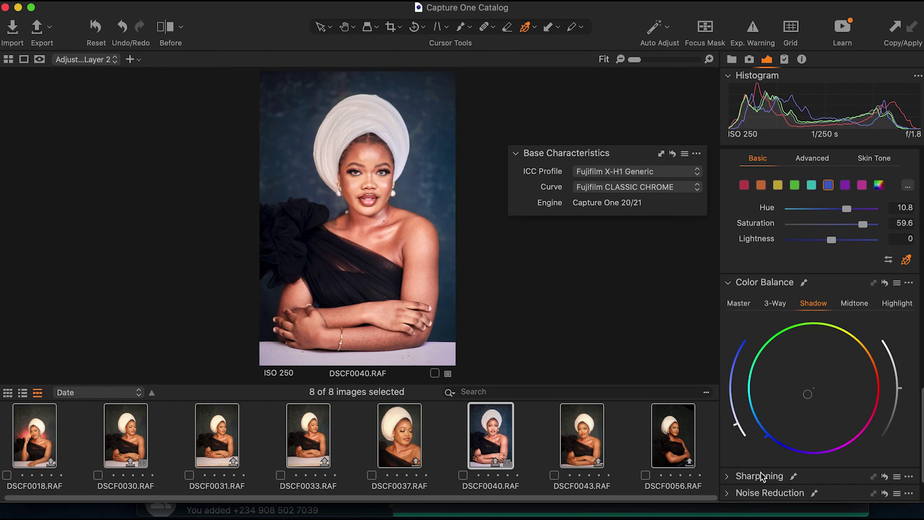
left_click(852, 308)
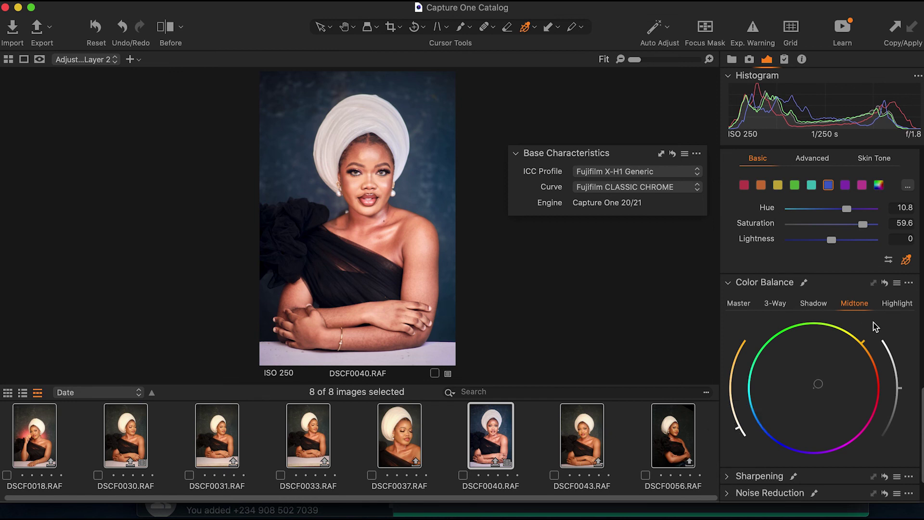
left_click(898, 302)
left_click_drag(870, 395, 860, 358)
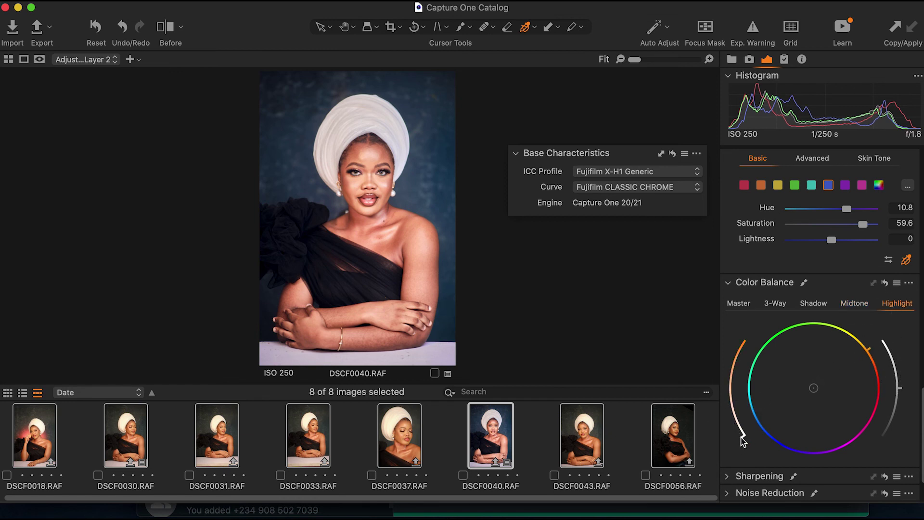
left_click_drag(743, 441, 737, 432)
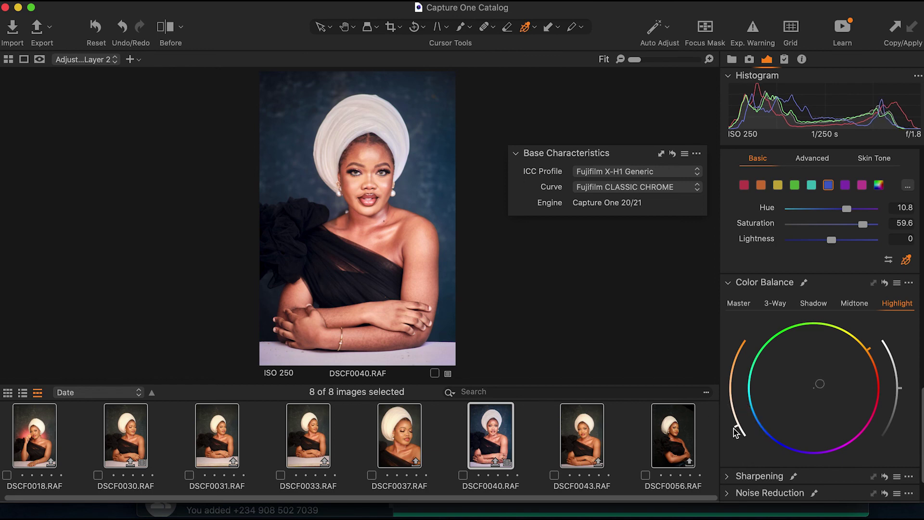
Compare Before and After with the split divider, ending on the full After view.
scroll(370, 195, "up", 3)
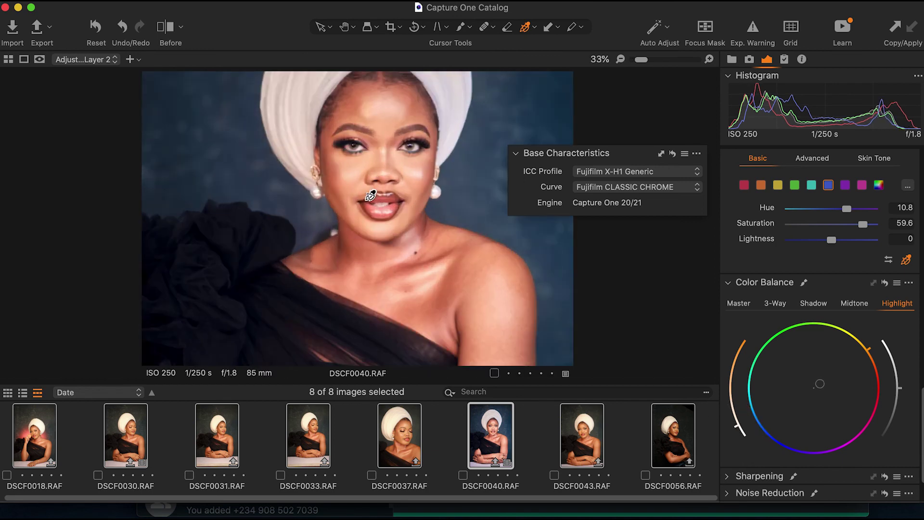
scroll(371, 195, "up", 2)
scroll(372, 196, "down", 4)
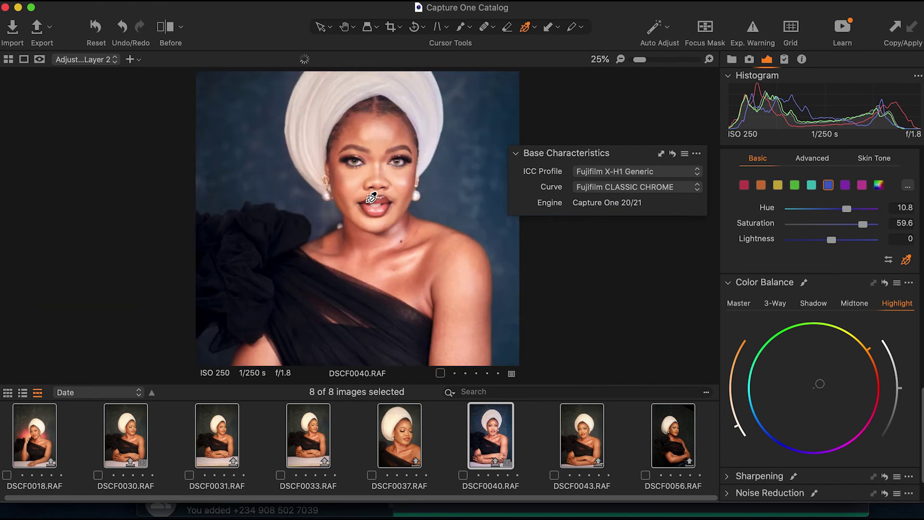
scroll(371, 197, "down", 1)
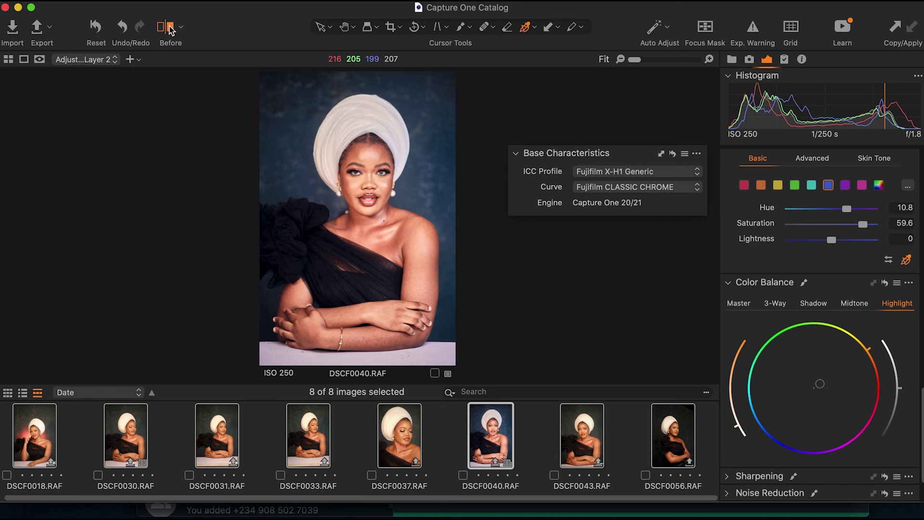
left_click(168, 29)
left_click_drag(357, 216, 548, 248)
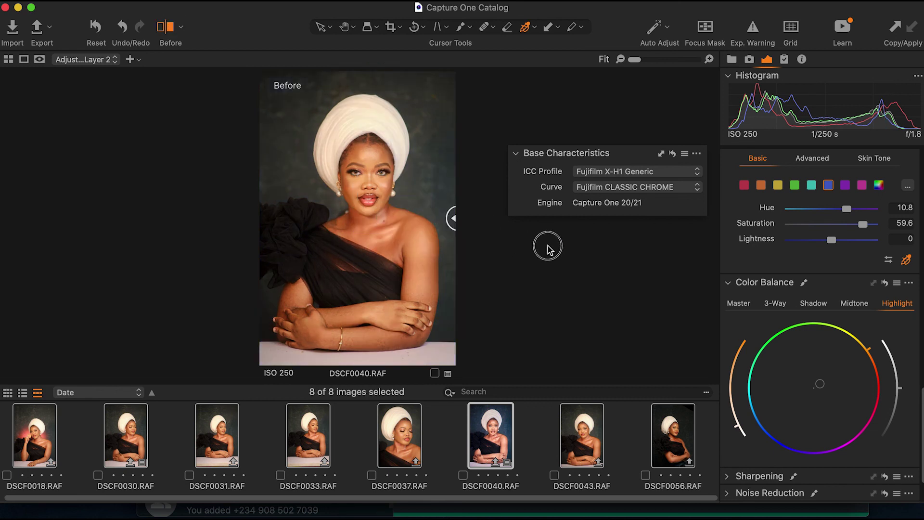
left_click_drag(470, 245, 257, 220)
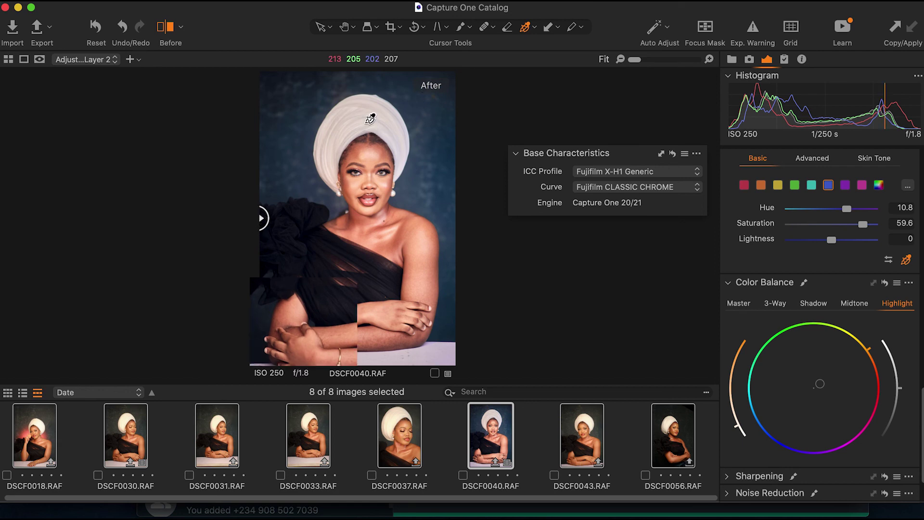
Check the Direct Color Editor settings: hue vertical drag, saturation horizontal, sensitivity 50.
scroll(370, 119, "up", 2)
scroll(371, 119, "down", 2)
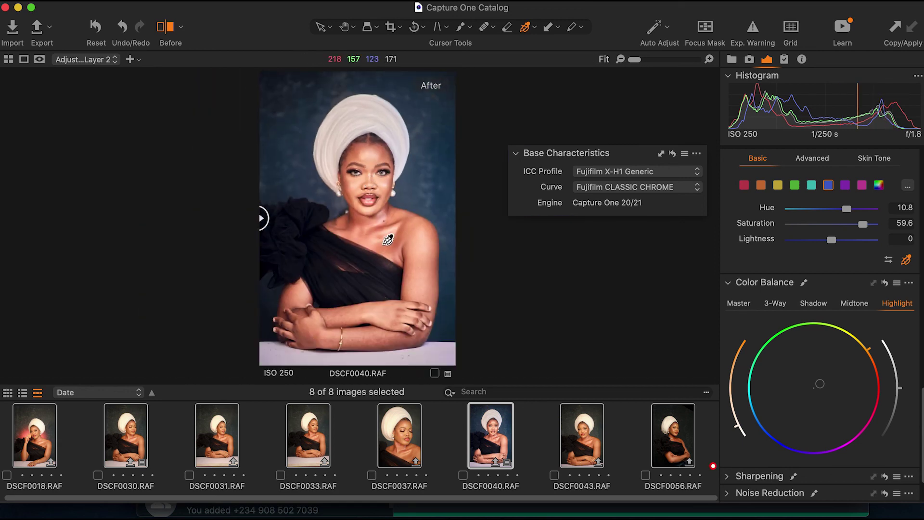
scroll(347, 232, "up", 3)
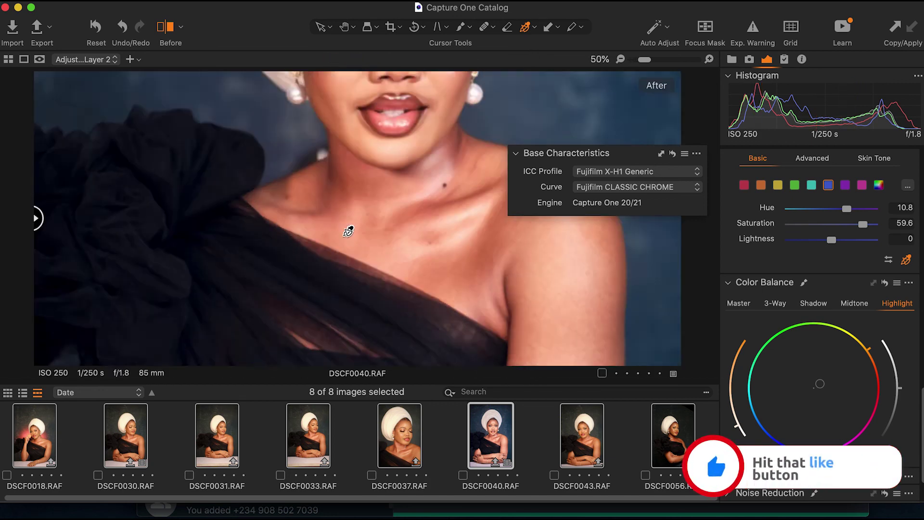
scroll(368, 195, "down", 3)
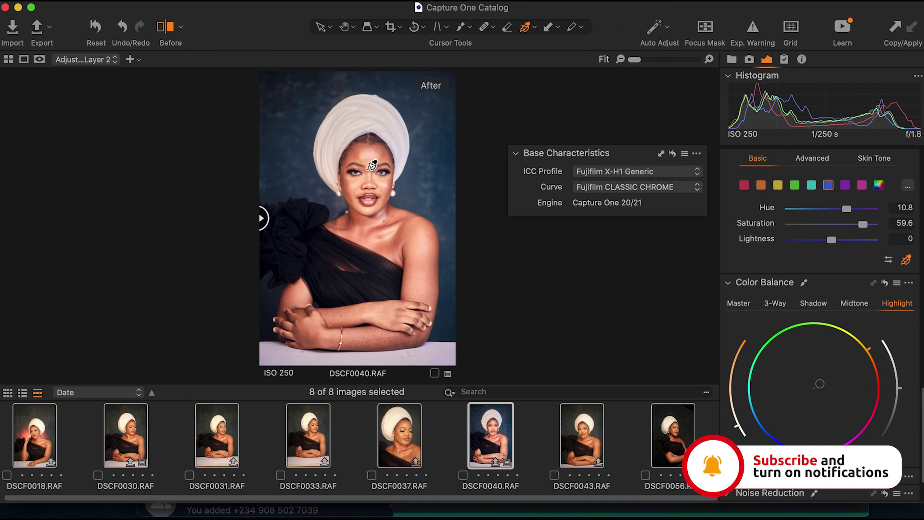
right_click(369, 189)
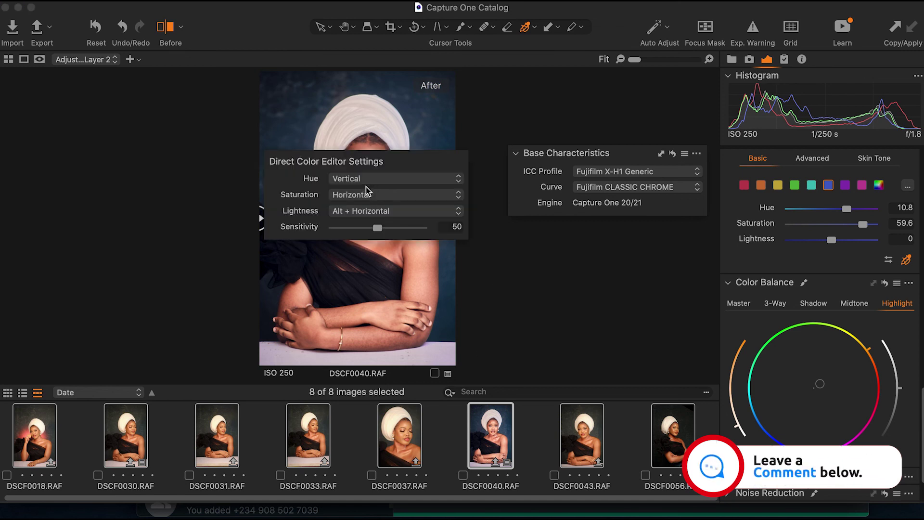